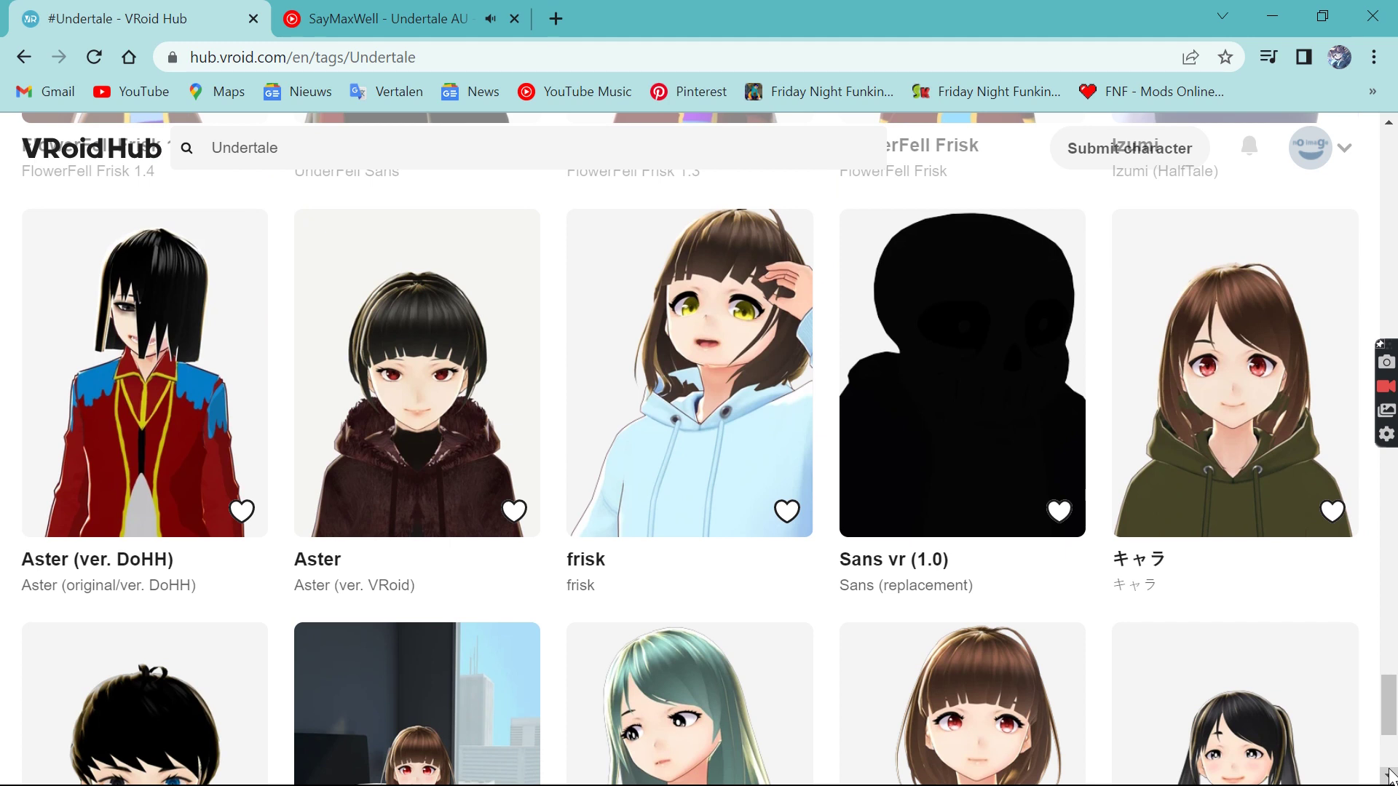
Browse the Undertale-tagged character models to the end of the results and back up to the FlowerFell and Frisk entries
scroll(1389, 776, "down", 1)
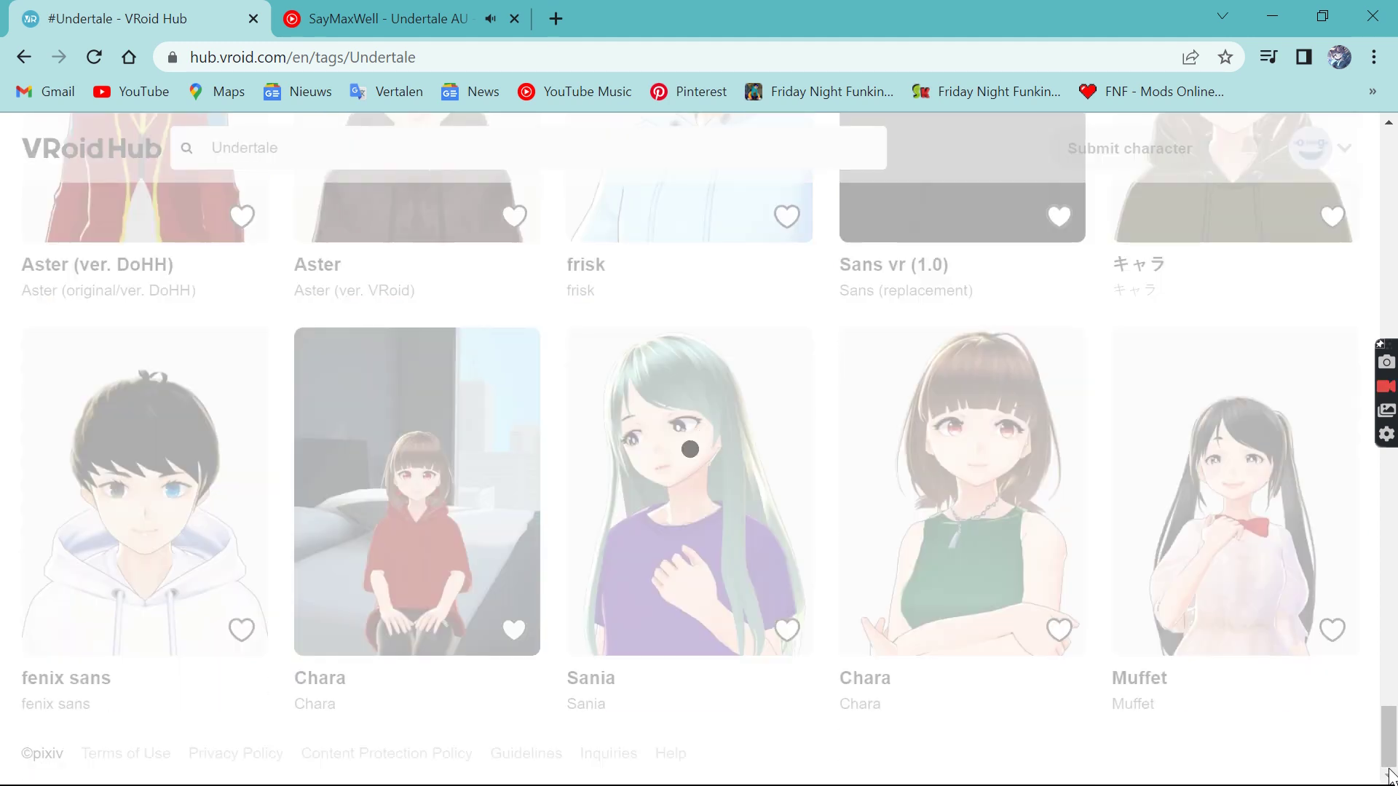
scroll(1389, 775, "down", 5)
scroll(1389, 776, "down", 1)
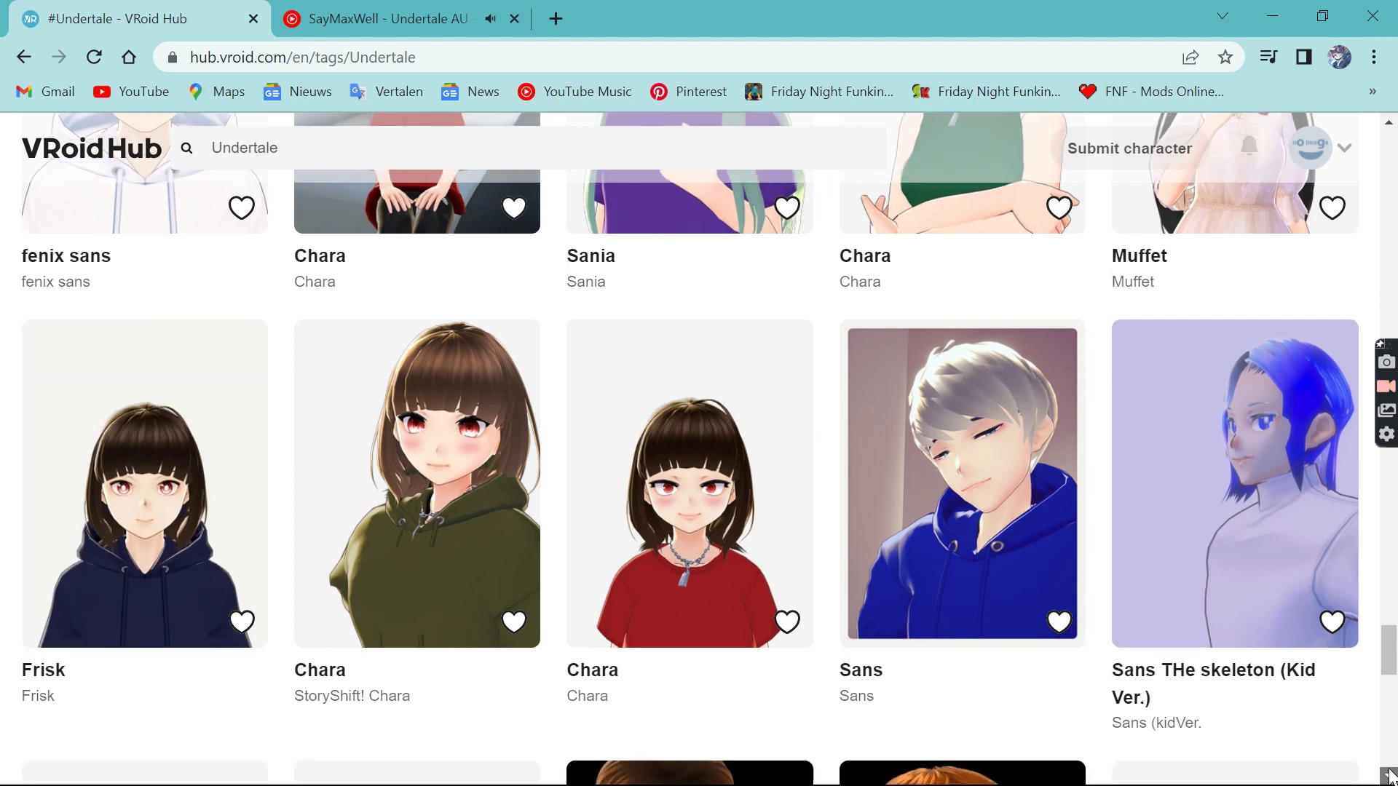
scroll(1388, 776, "down", 1)
scroll(1388, 776, "down", 3)
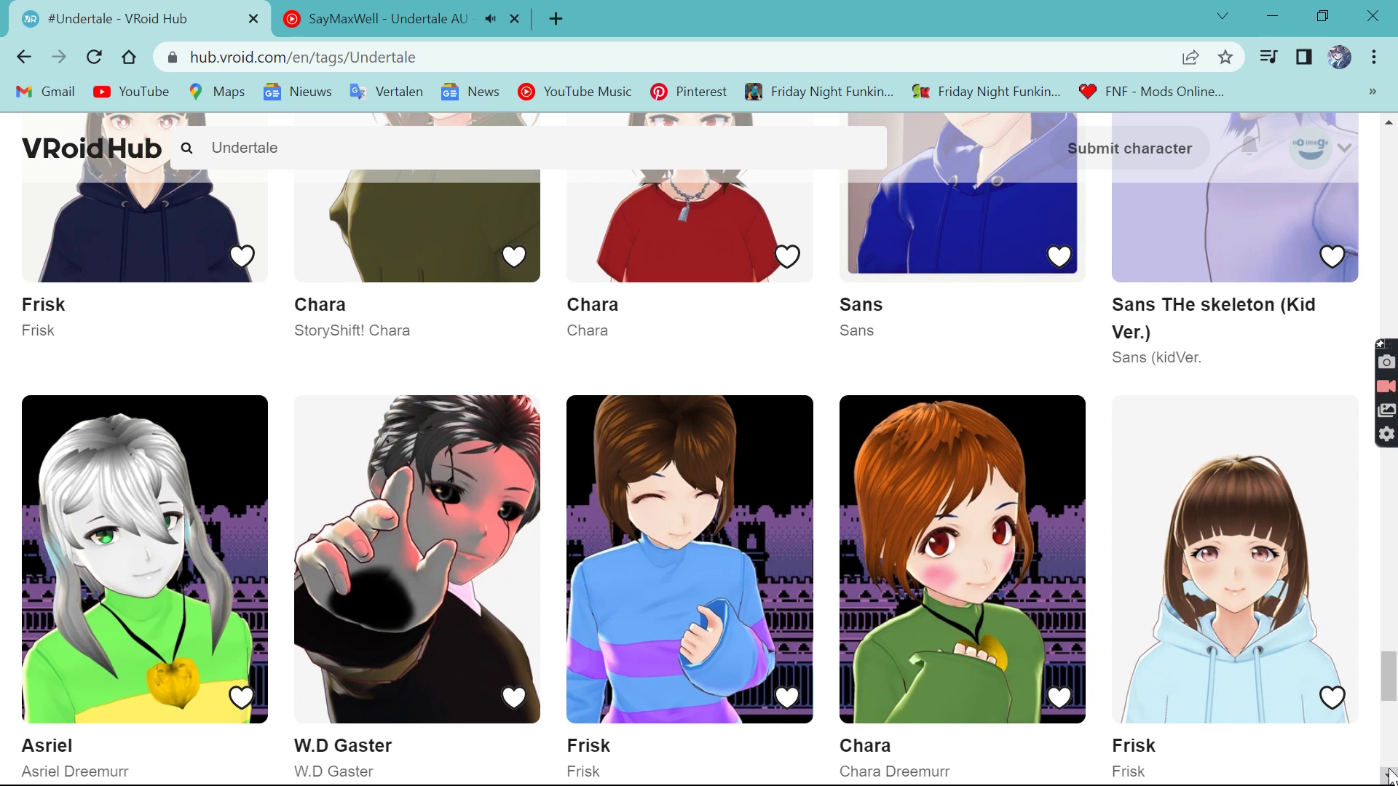
scroll(1389, 776, "down", 5)
scroll(1388, 776, "down", 1)
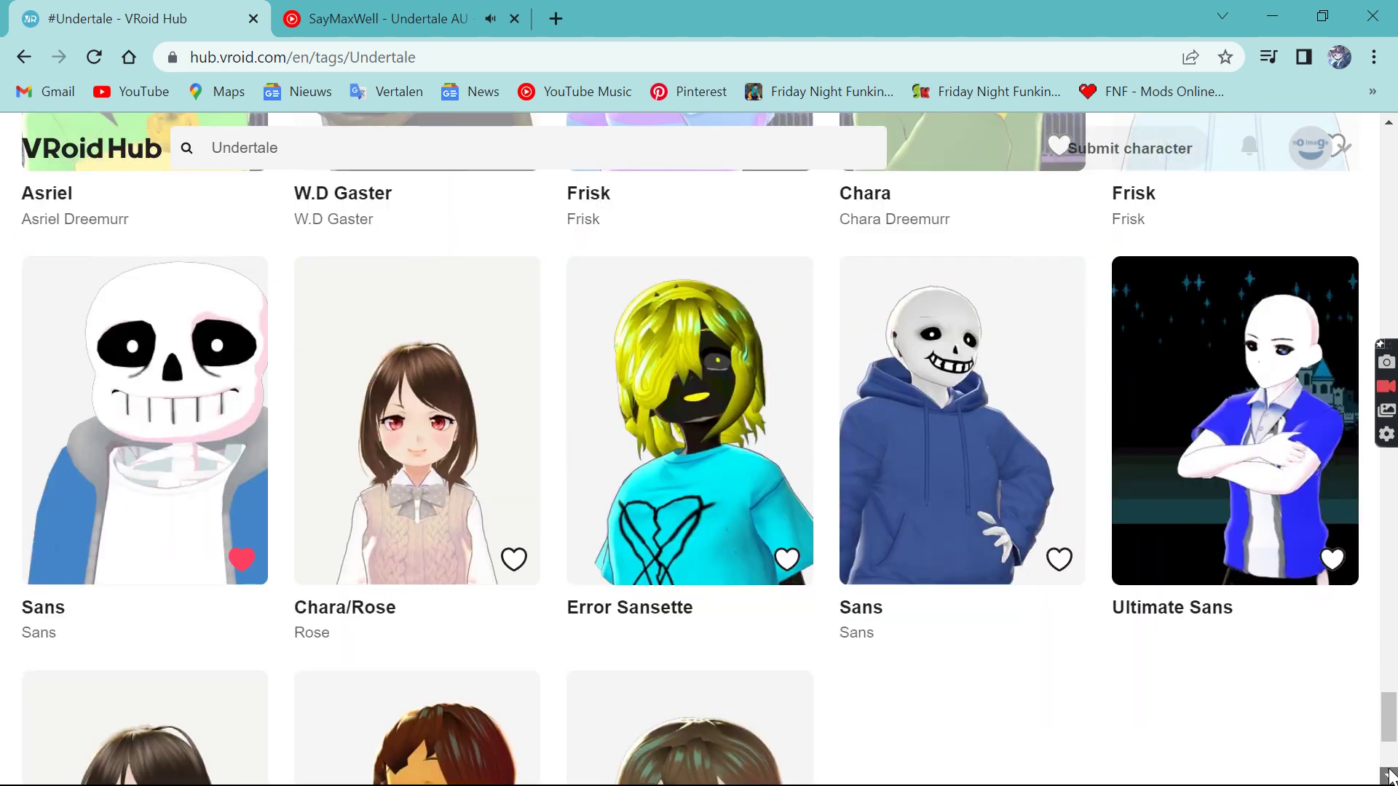
scroll(1389, 776, "down", 4)
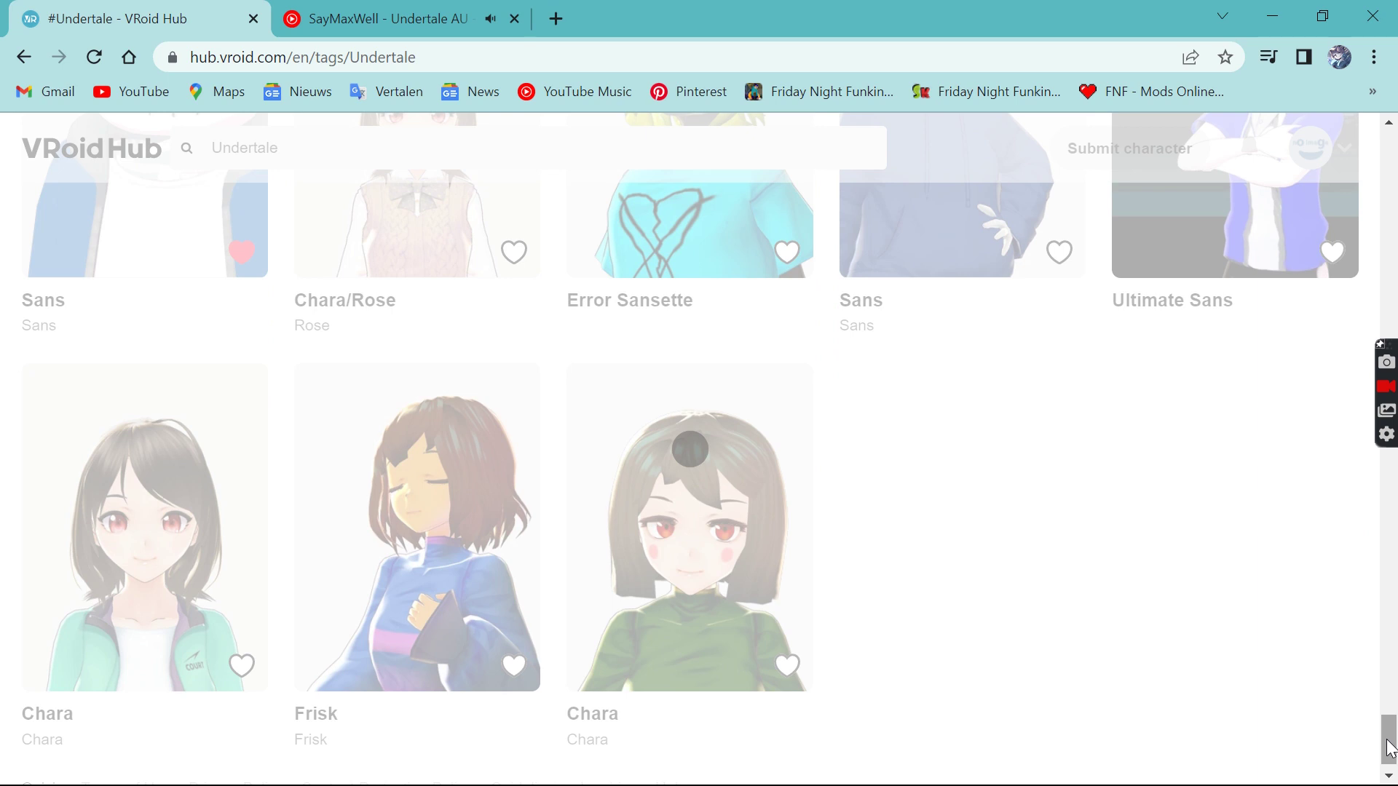
left_click_drag(1390, 750, 1390, 741)
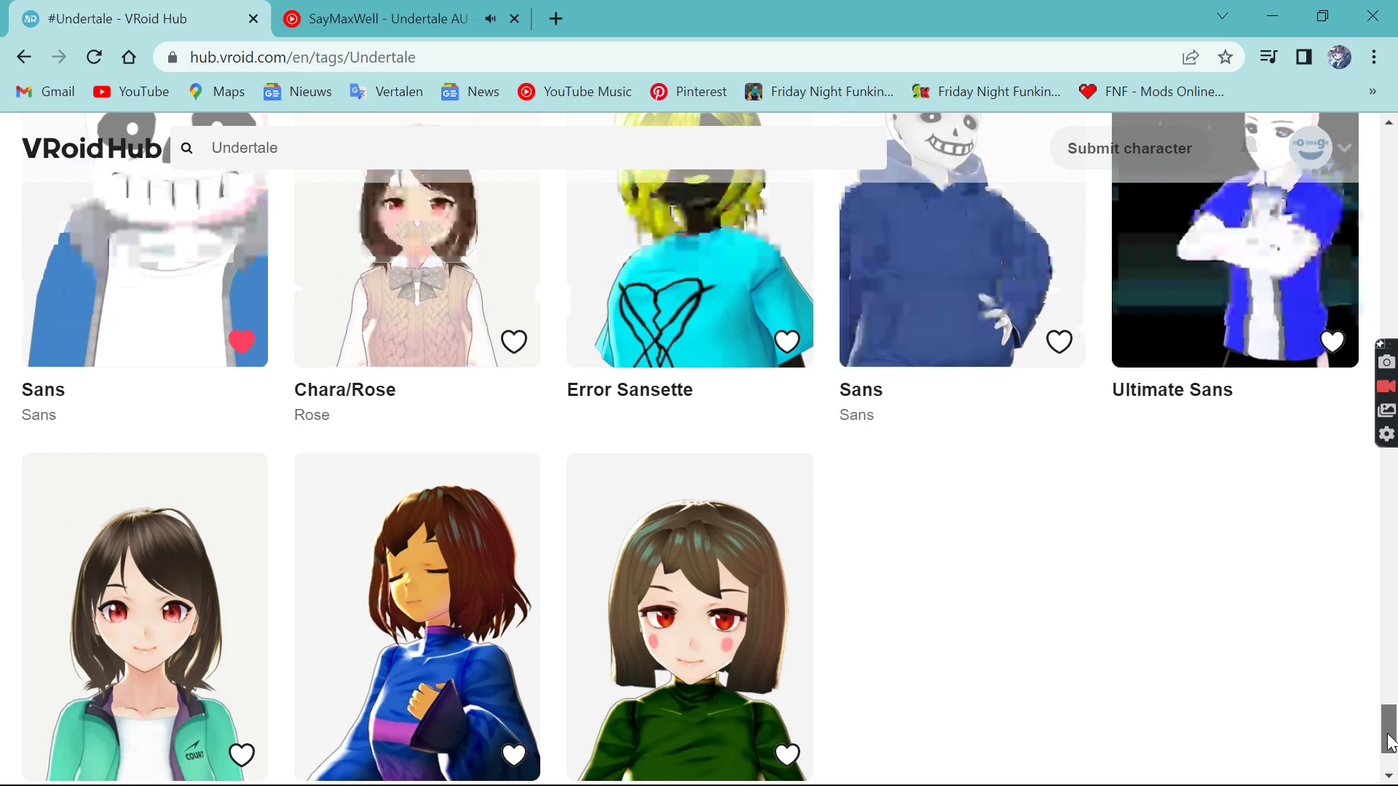
left_click_drag(1390, 742, 1255, 538)
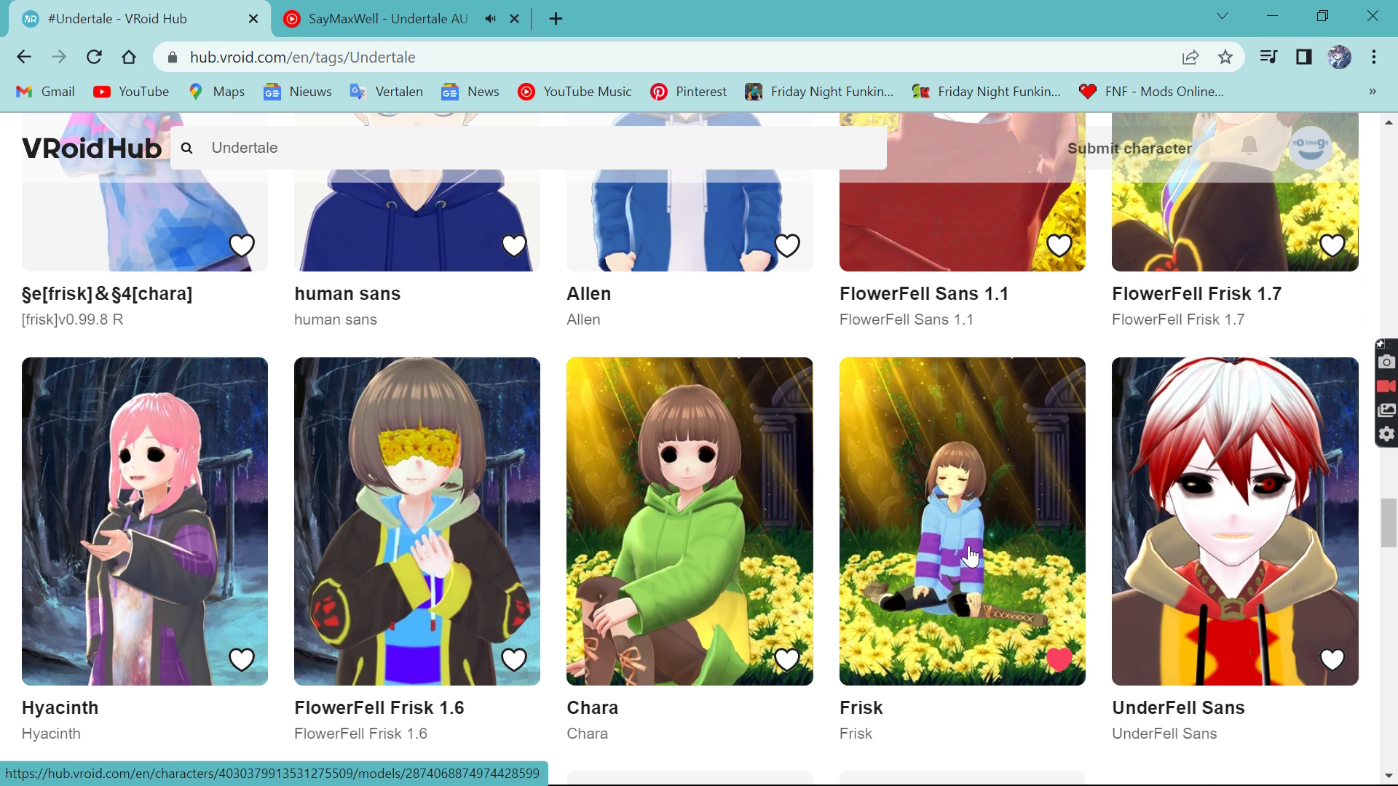
Open the page of the Frisk model sitting among yellow flowers and keep waiting for the unresponsive page to load
left_click(969, 551)
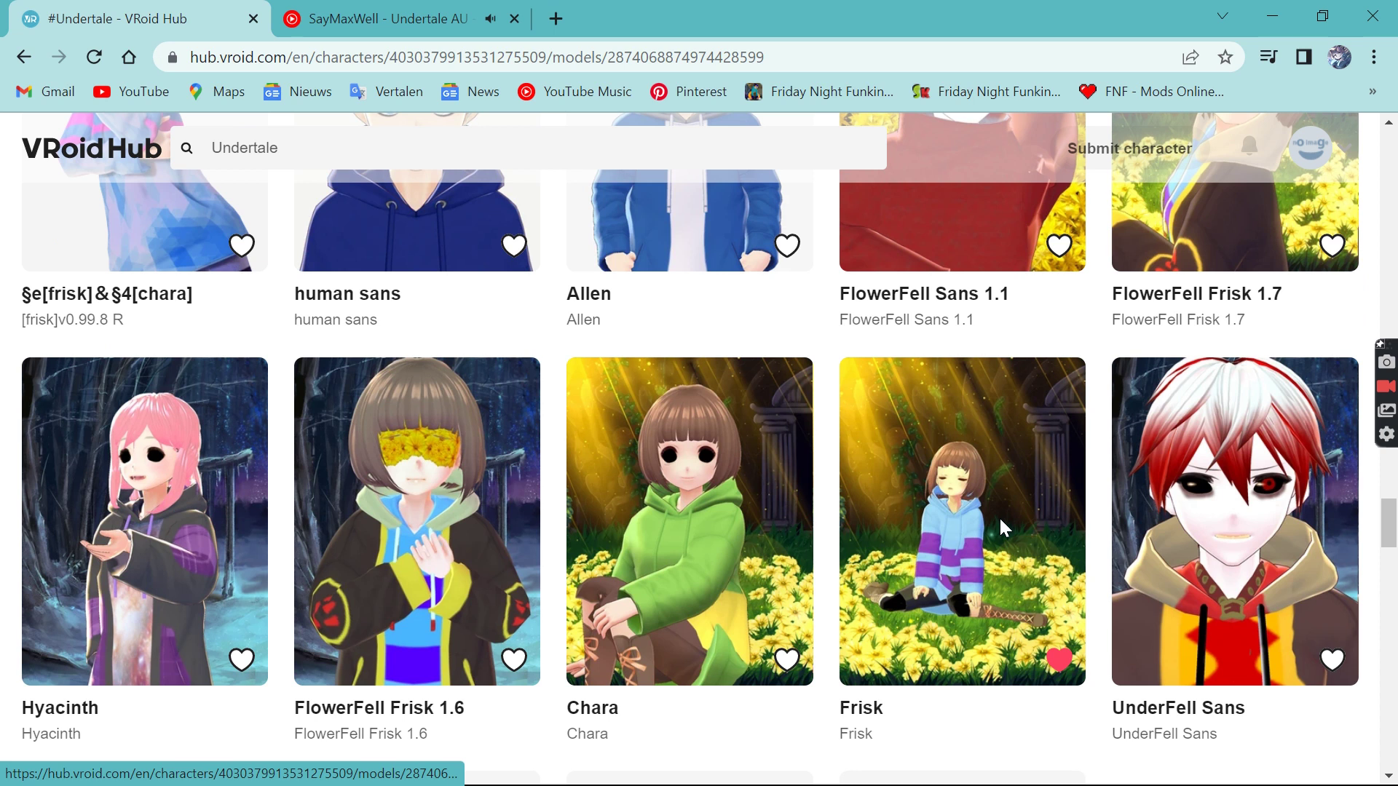
left_click(998, 517)
left_click_drag(1390, 240, 1395, 306)
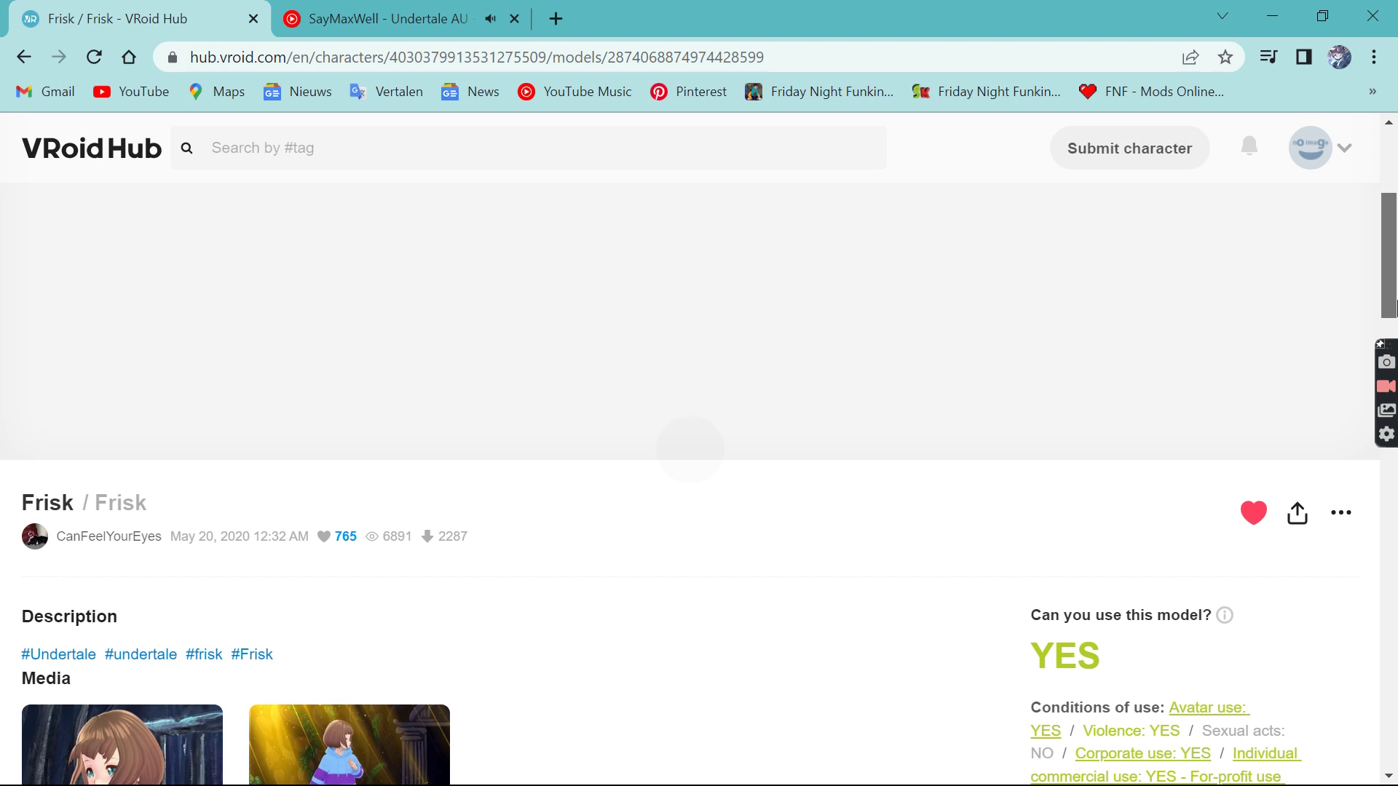
scroll(1394, 299, "down", 1)
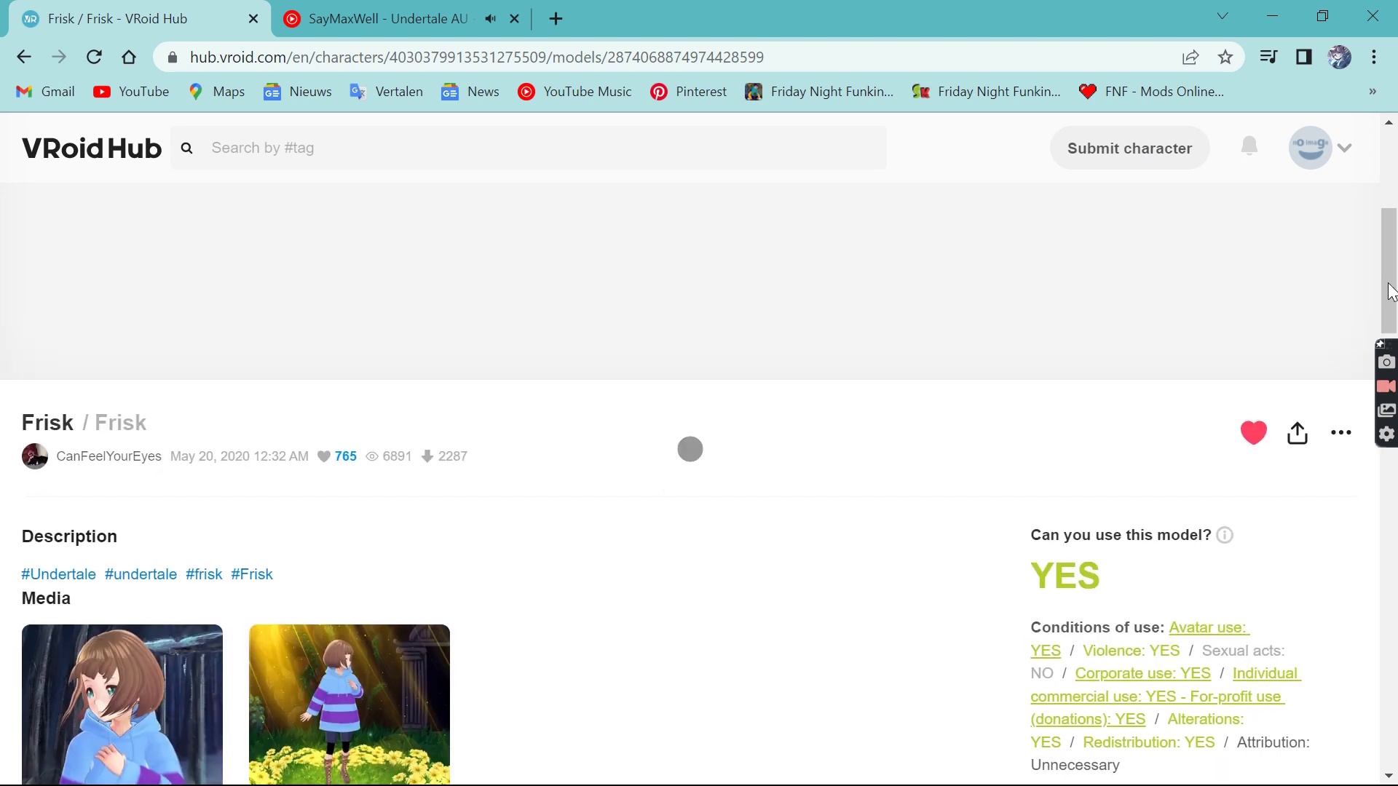
scroll(1390, 291, "up", 1)
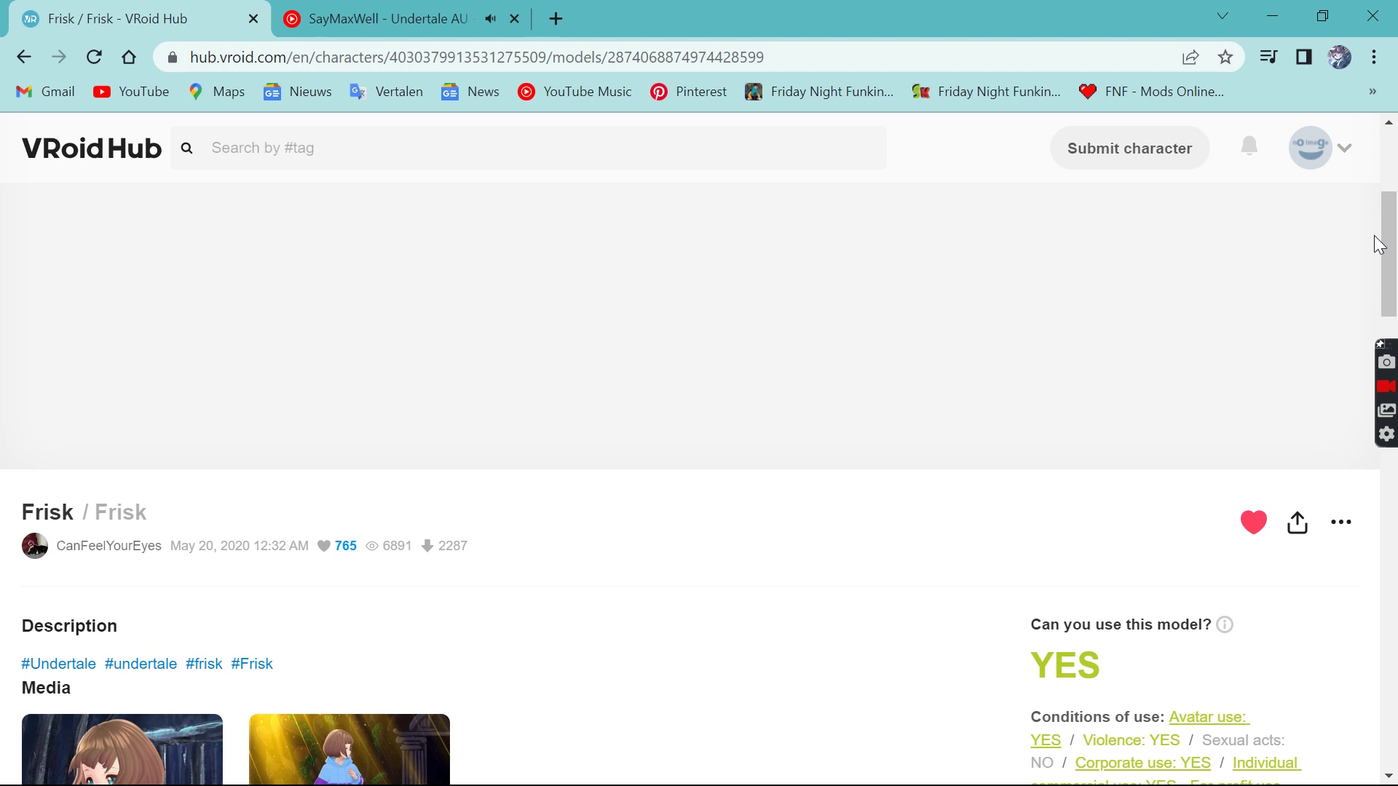
scroll(1383, 218, "up", 3)
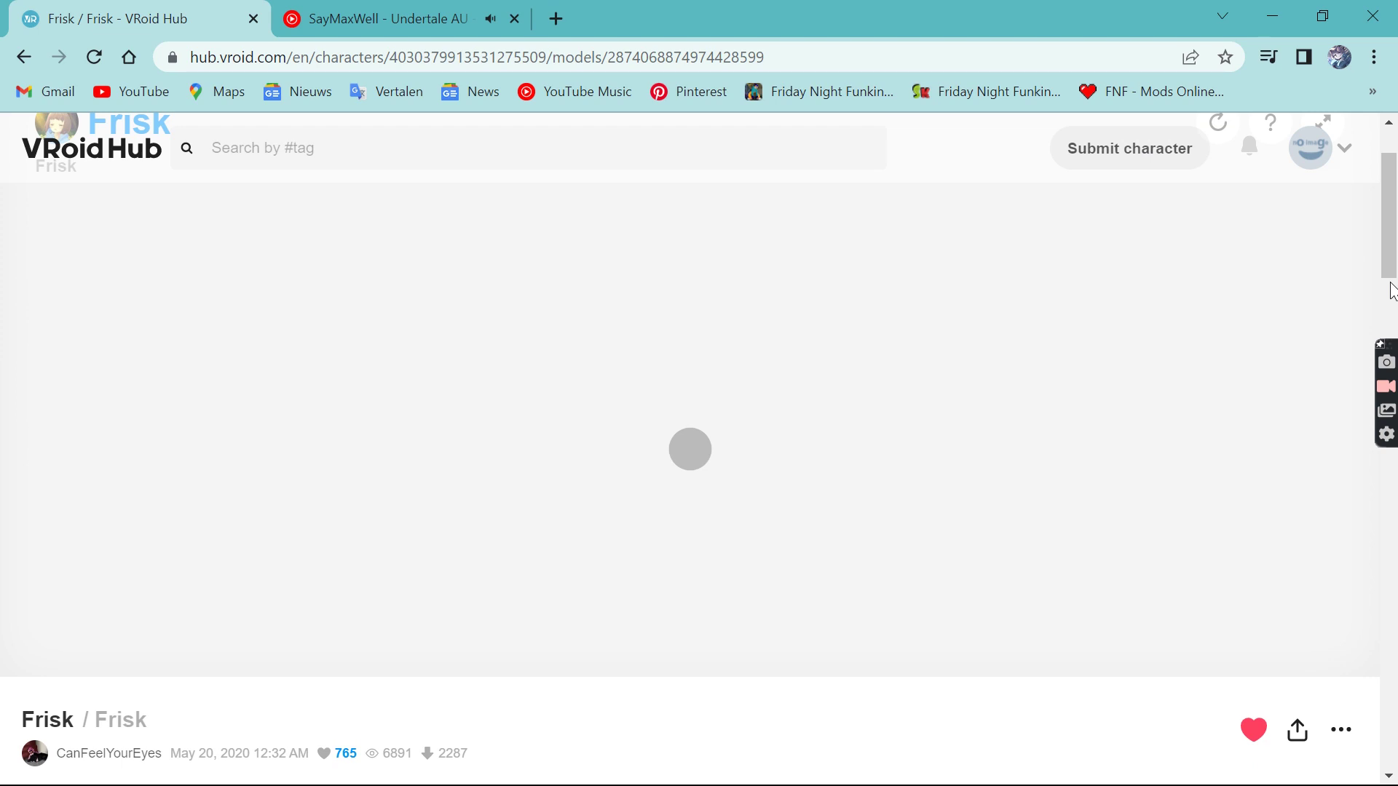
scroll(1184, 642, "down", 6)
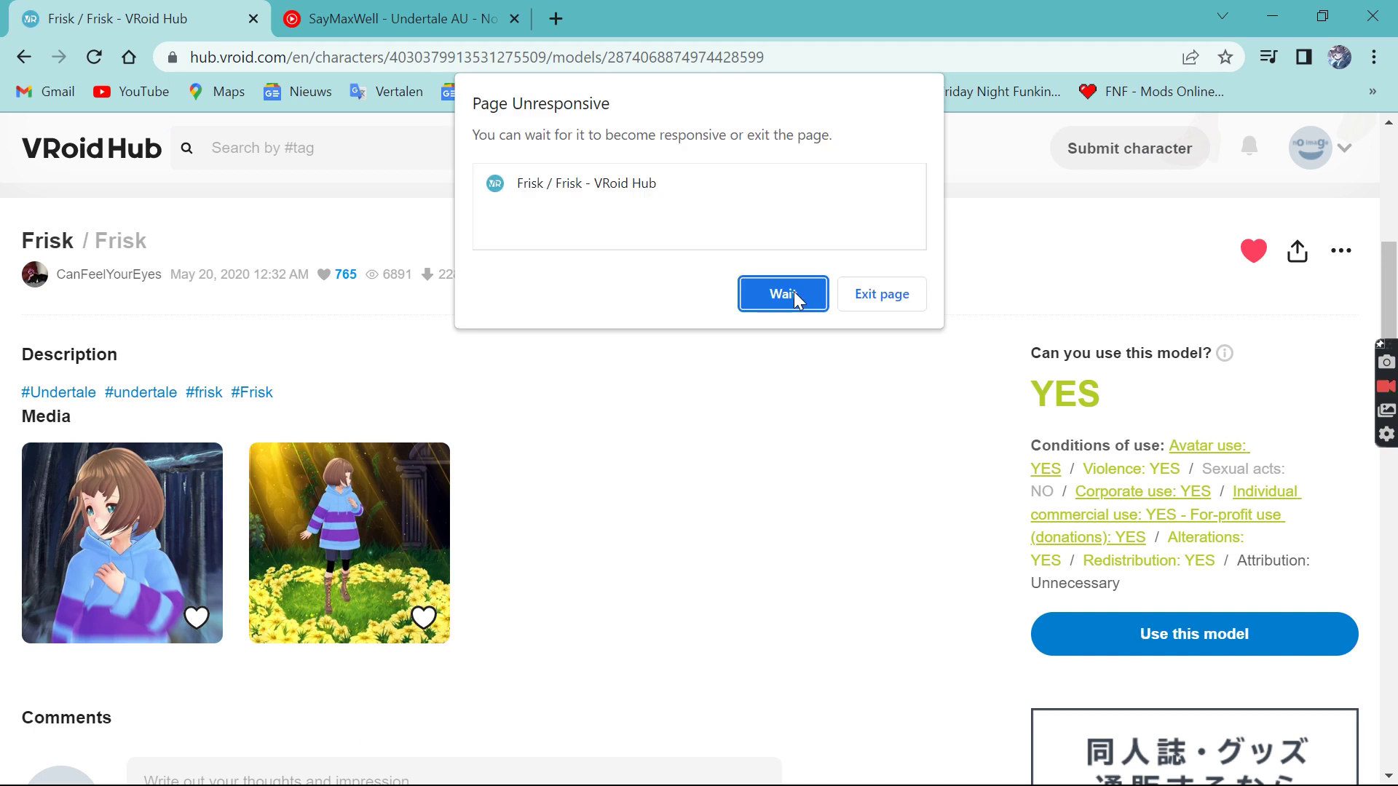
left_click(793, 291)
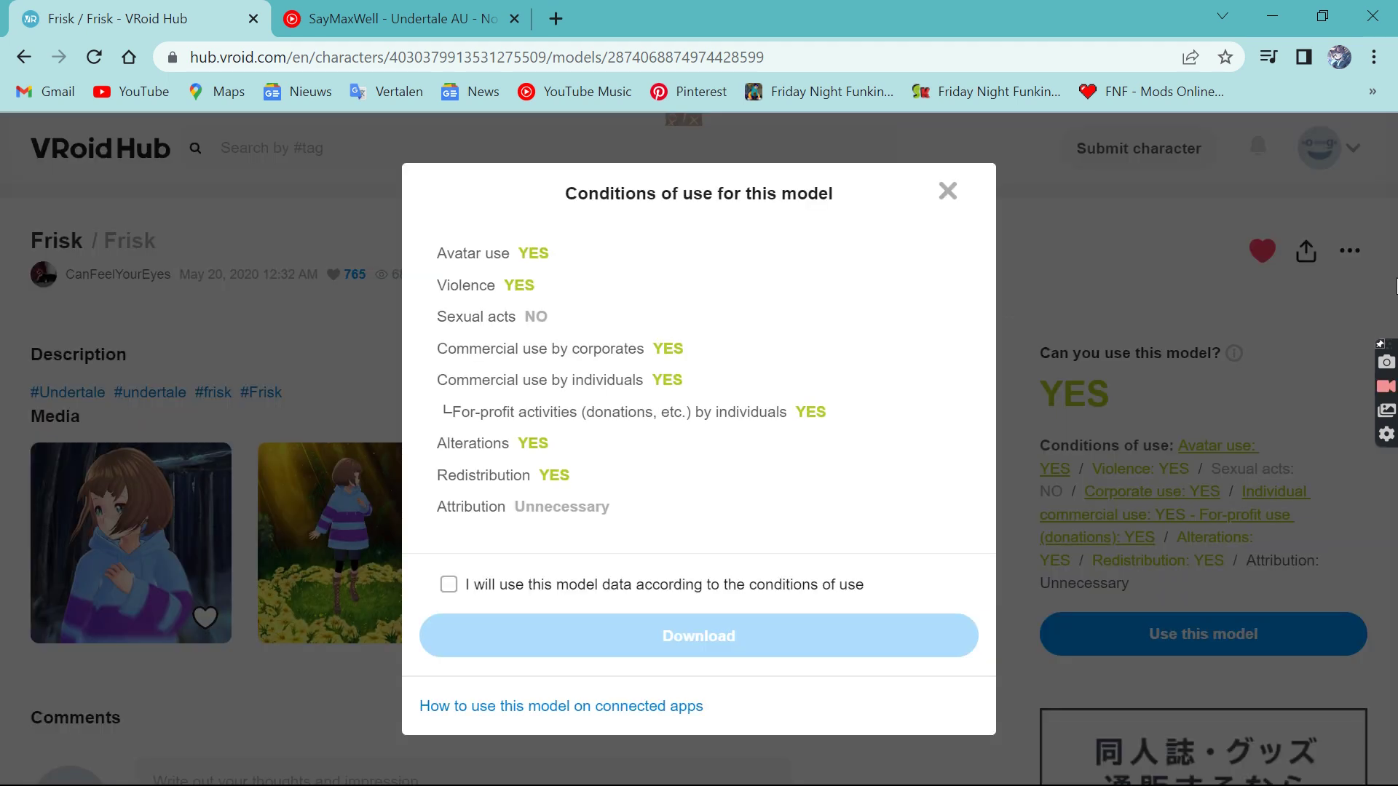
Dismiss the conditions of use and examine the 3D preview of the Frisk model
left_click(1295, 334)
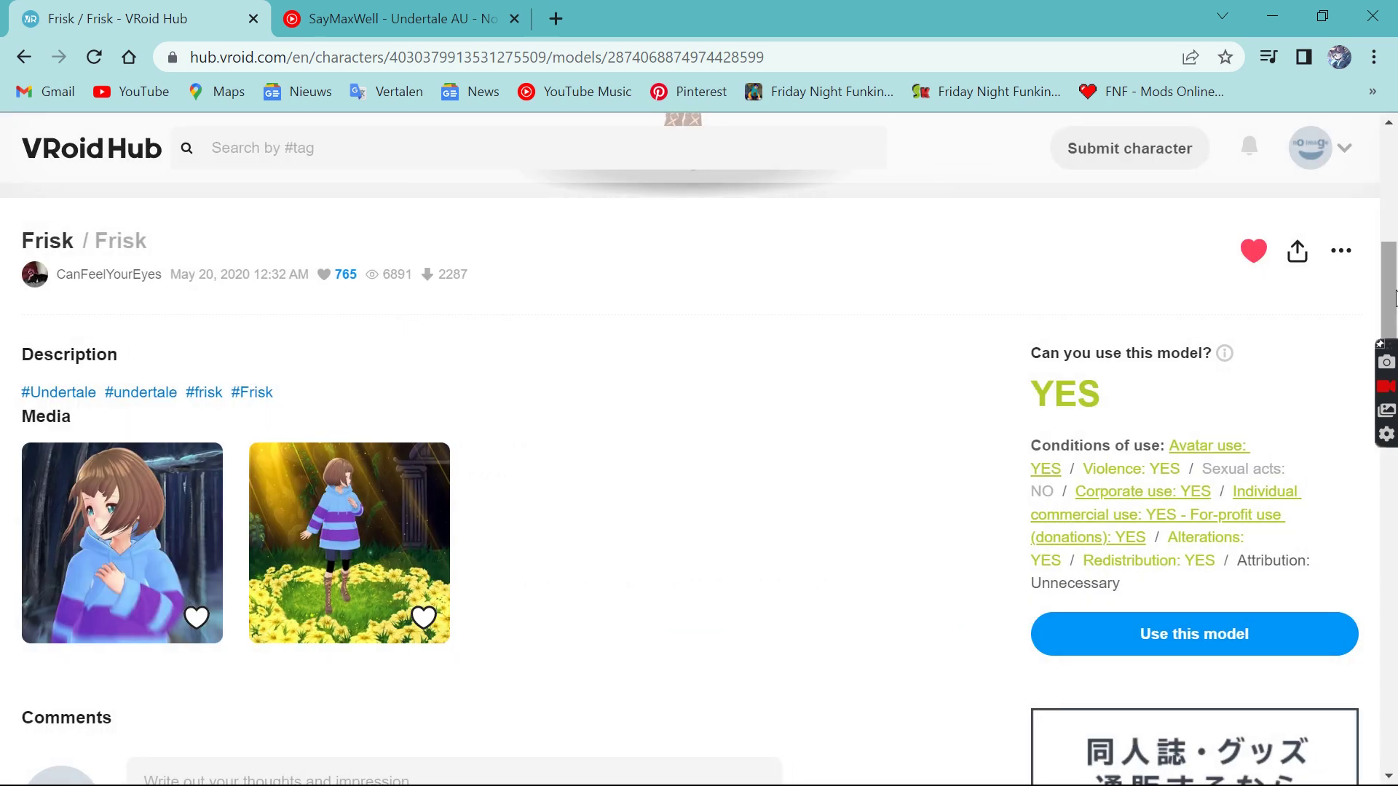
left_click_drag(1393, 297, 1308, 206)
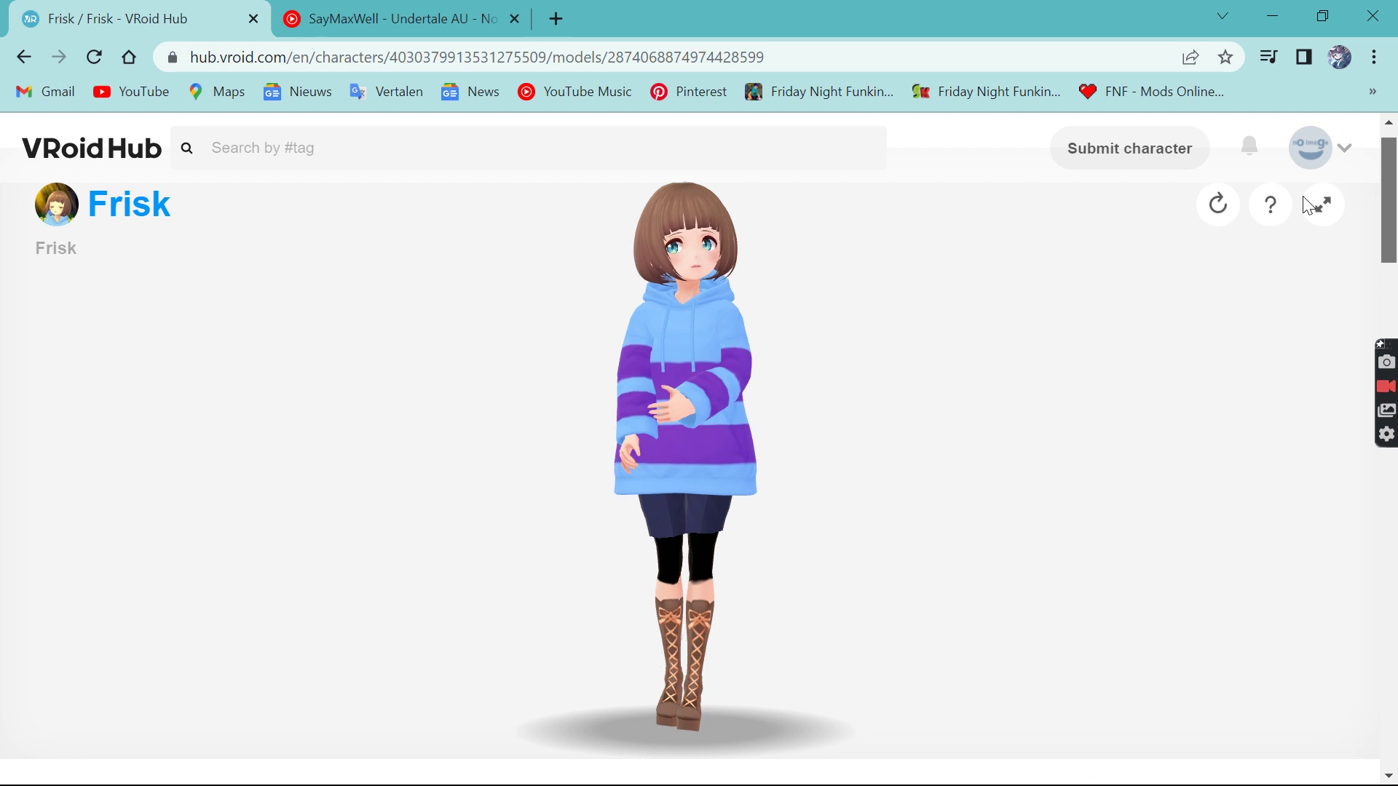
left_click(1217, 206)
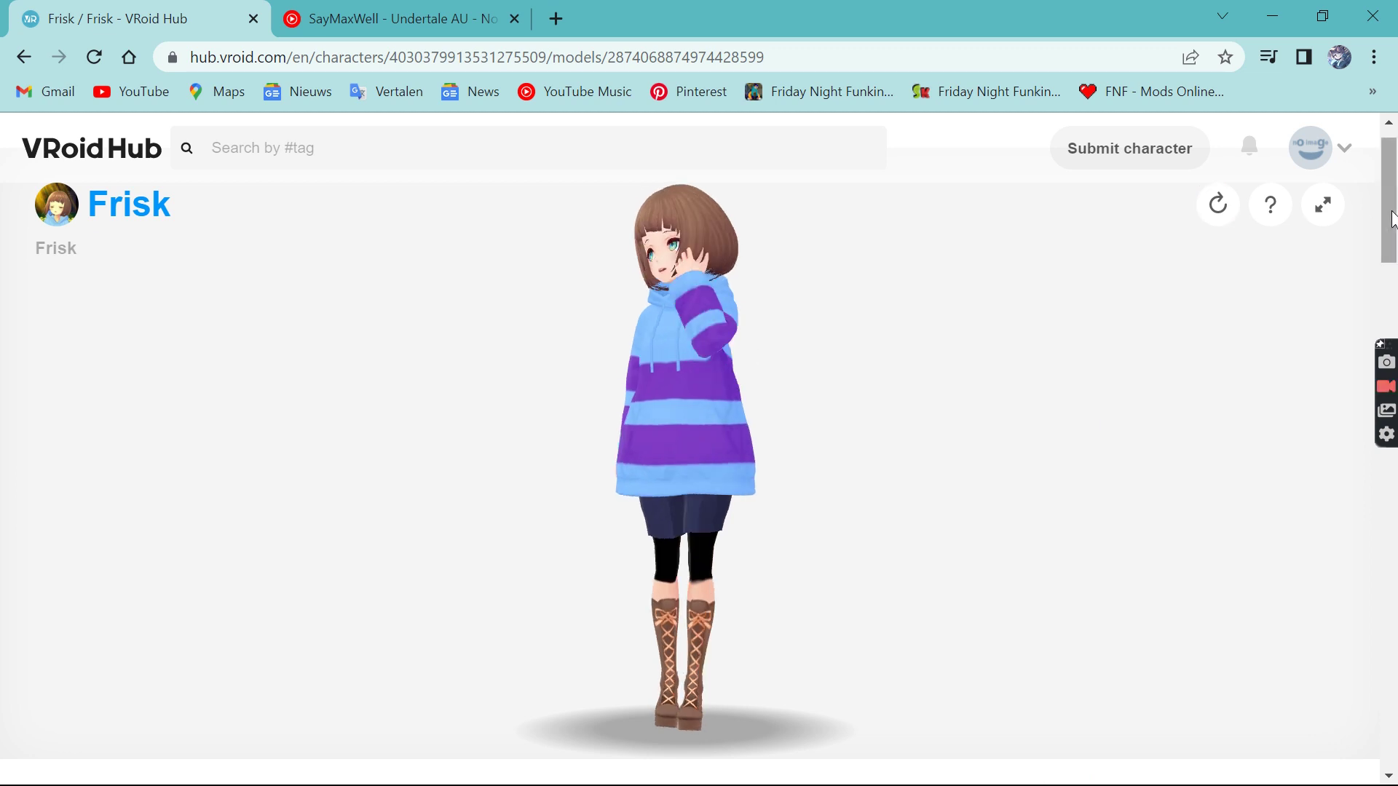
left_click_drag(1392, 218, 1394, 331)
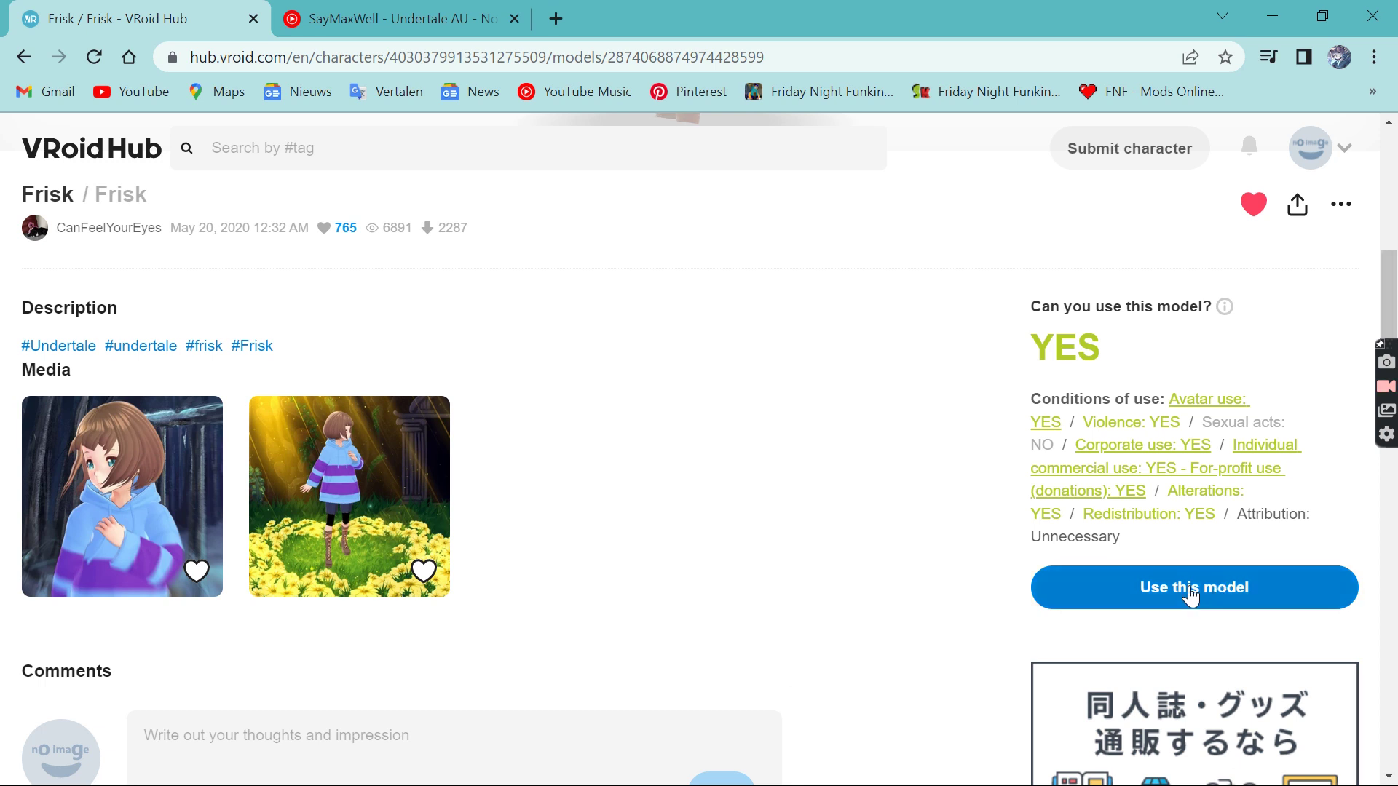
Check the No More Deals track in YouTube Music and return to the Frisk model page
key("ctrl+Tab")
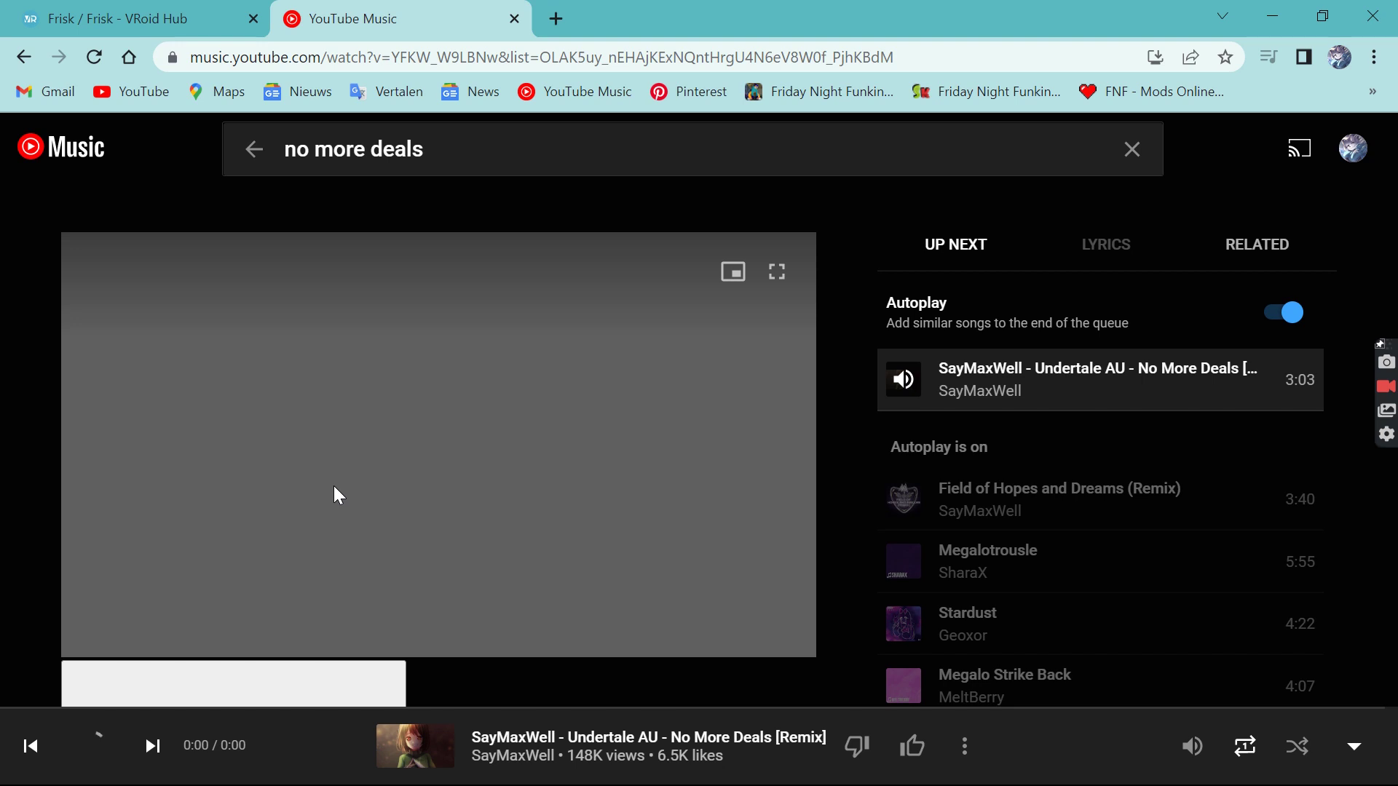
key("ctrl+Tab")
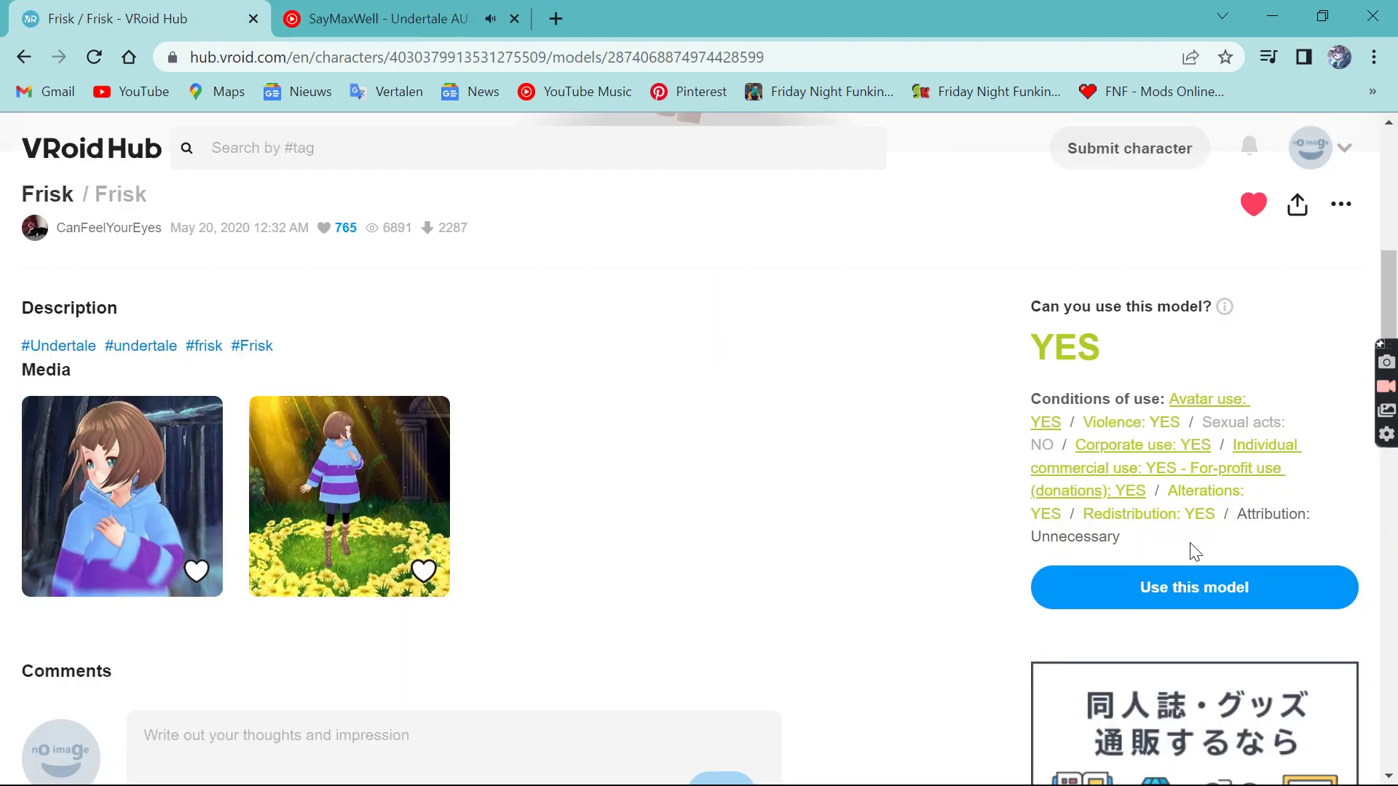
Agree to the conditions of use, download the Frisk model, and close the conditions dialog
left_click(1179, 588)
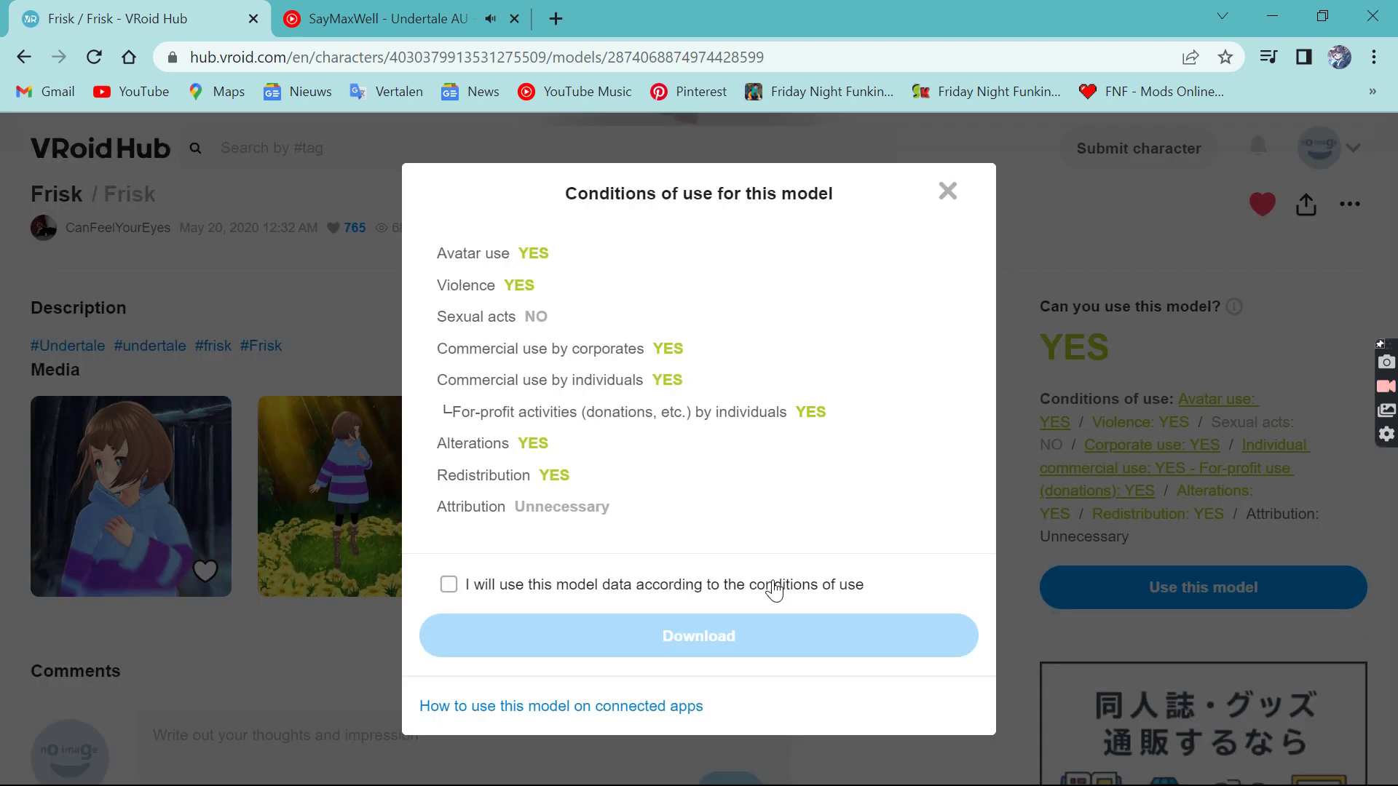
left_click(774, 591)
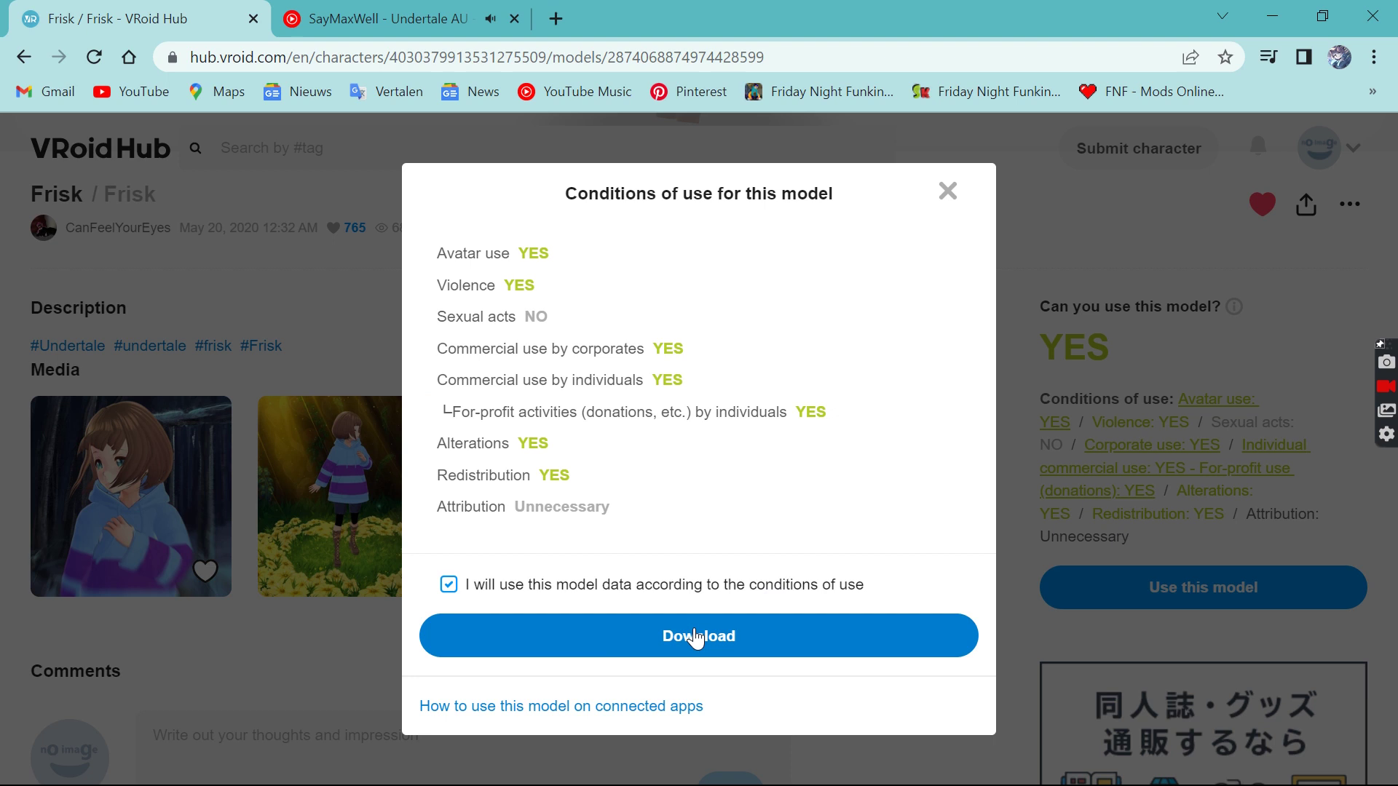
left_click(695, 638)
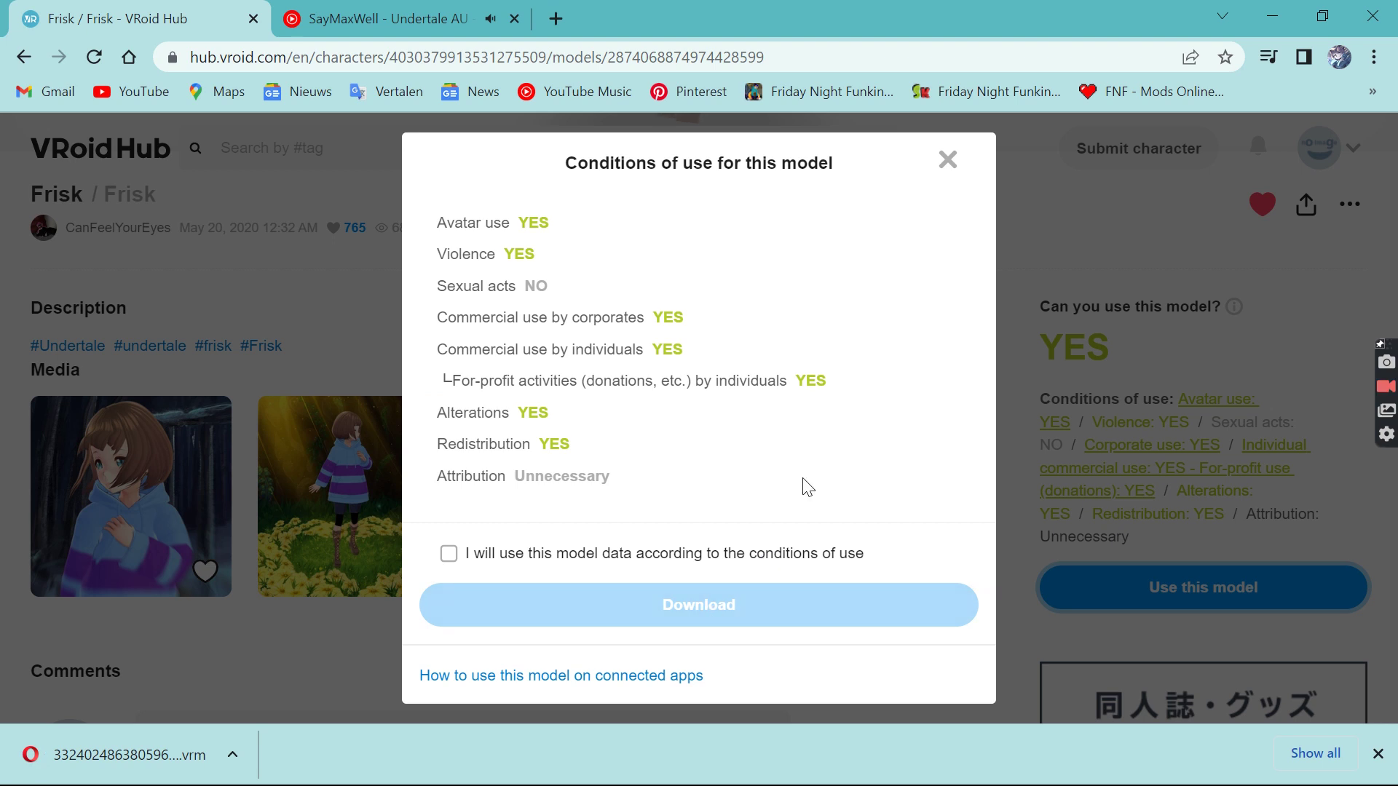
key("Escape")
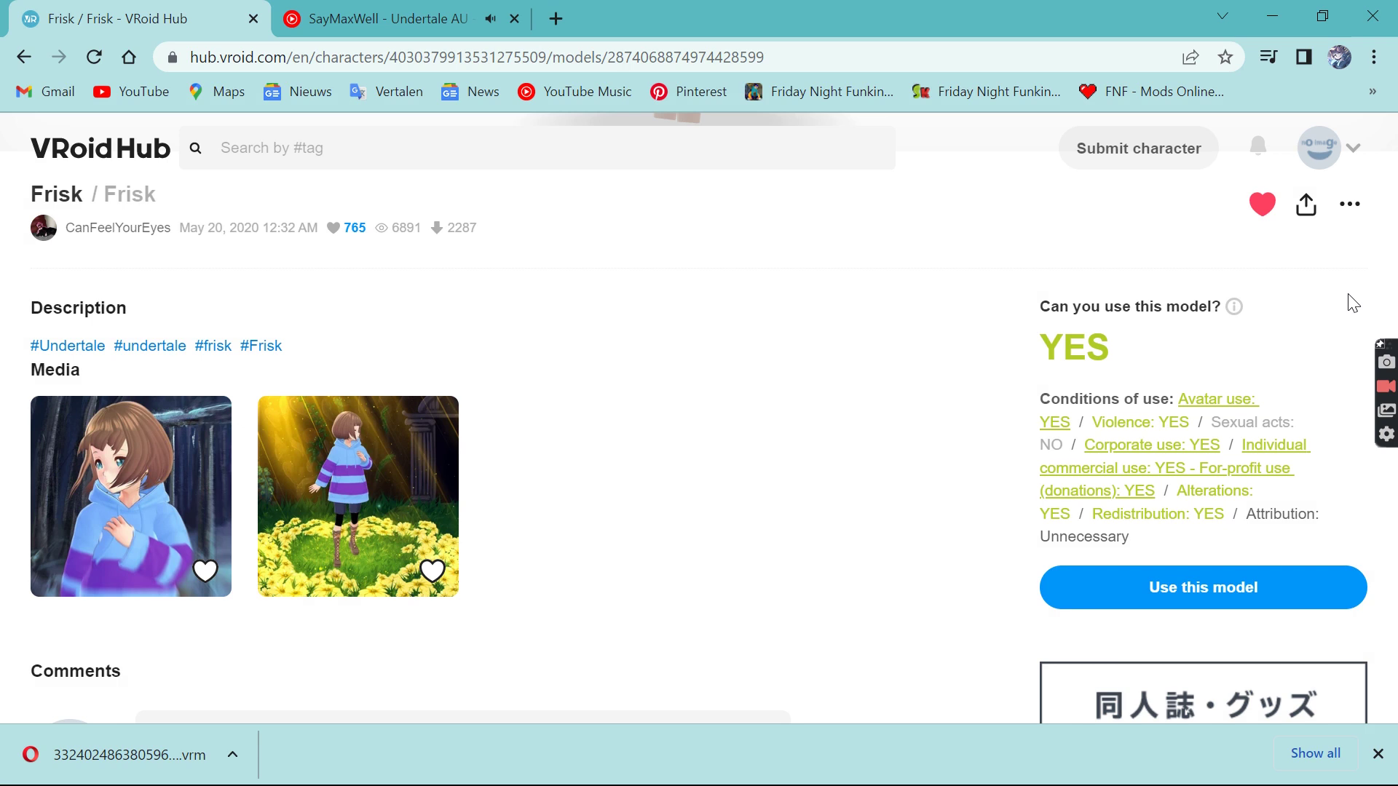
Minimize the browser and bring up VMagicMirror's character viewer and its control window
scroll(1352, 303, "up", 8)
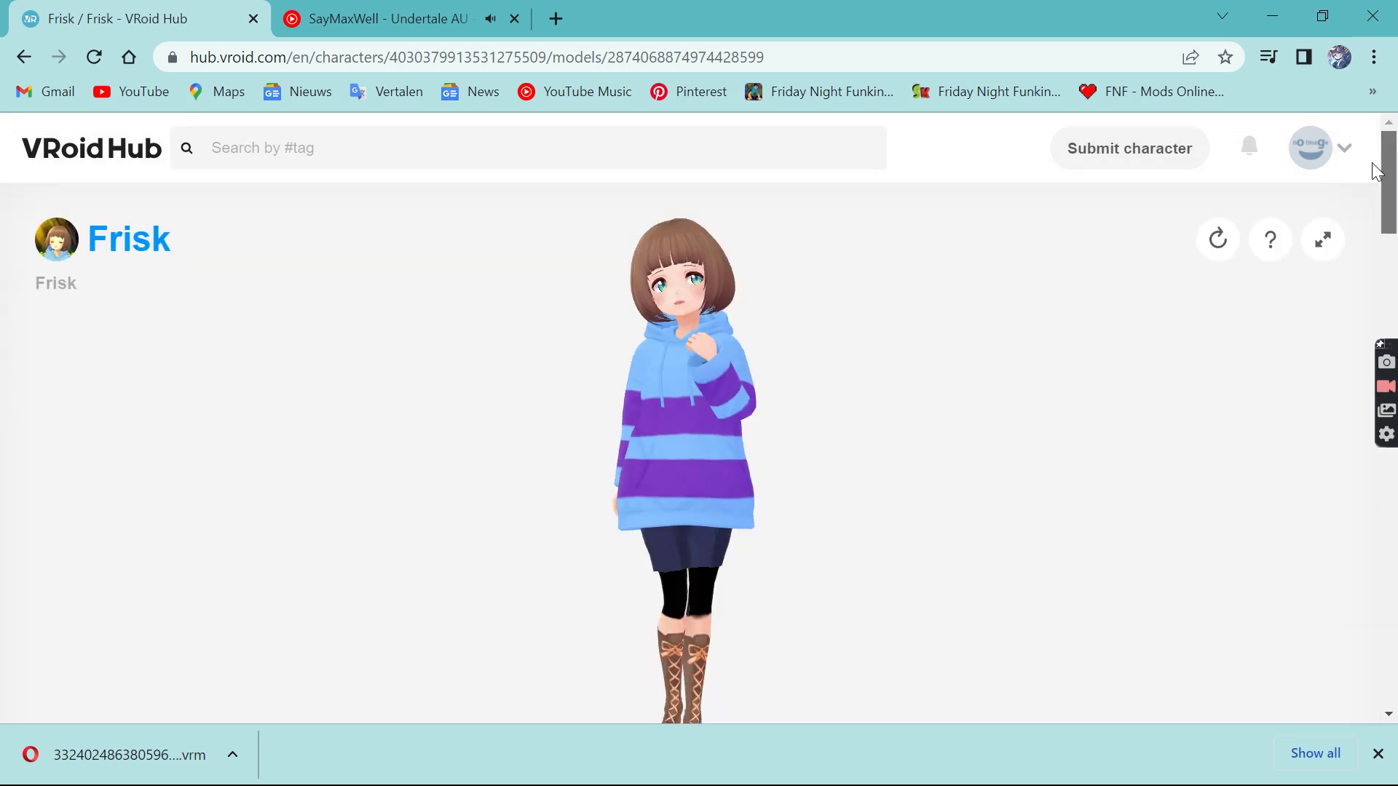
key("ctrl+w")
left_click(1274, 13)
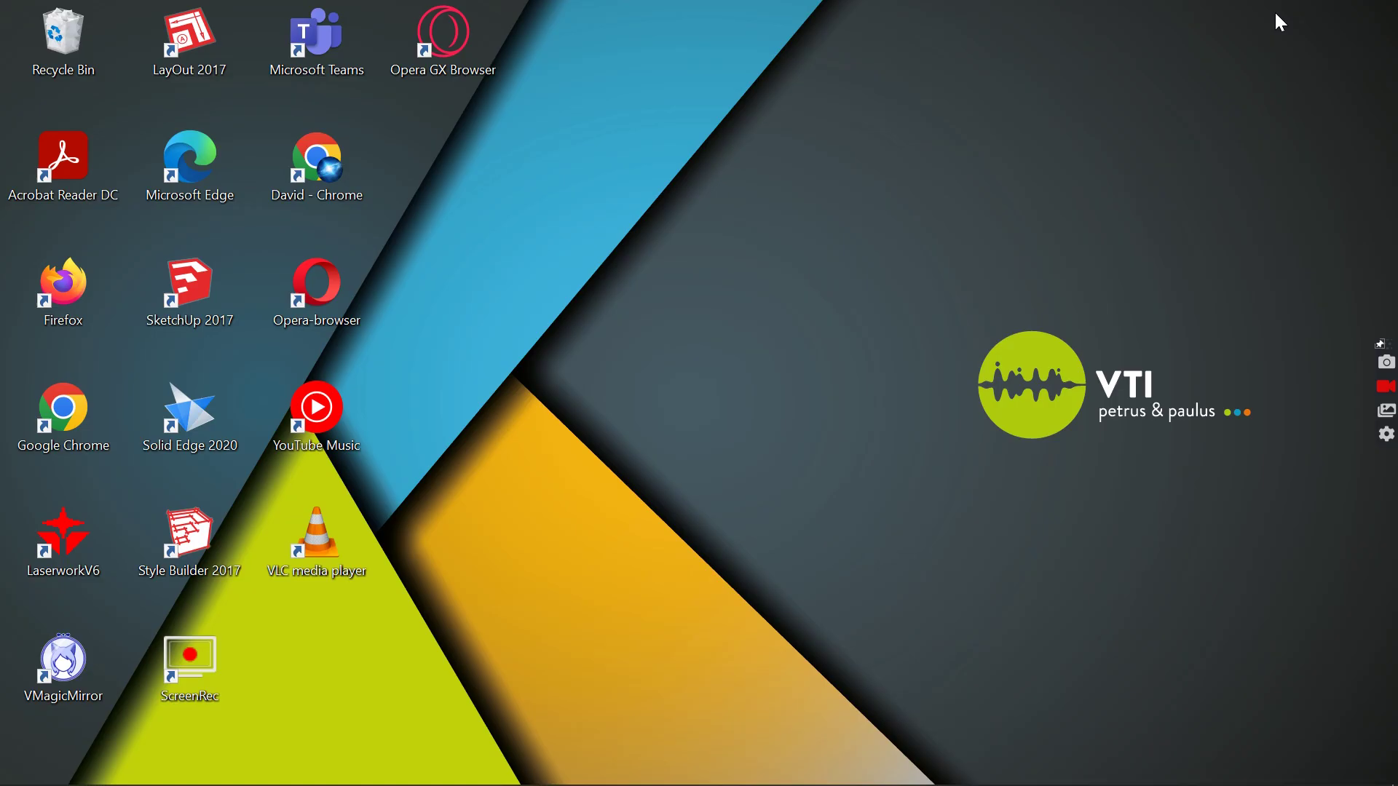
mouse_move(539, 778)
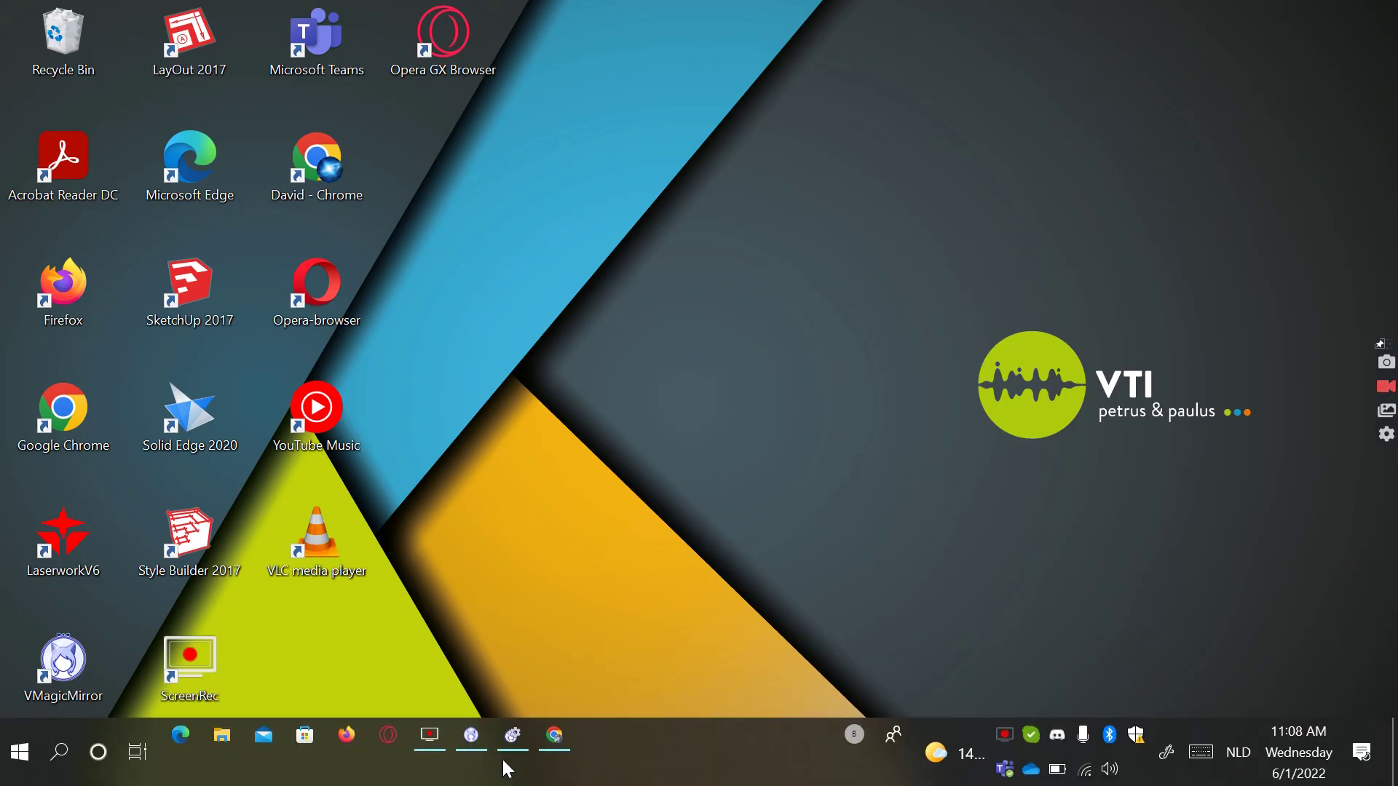
left_click(471, 736)
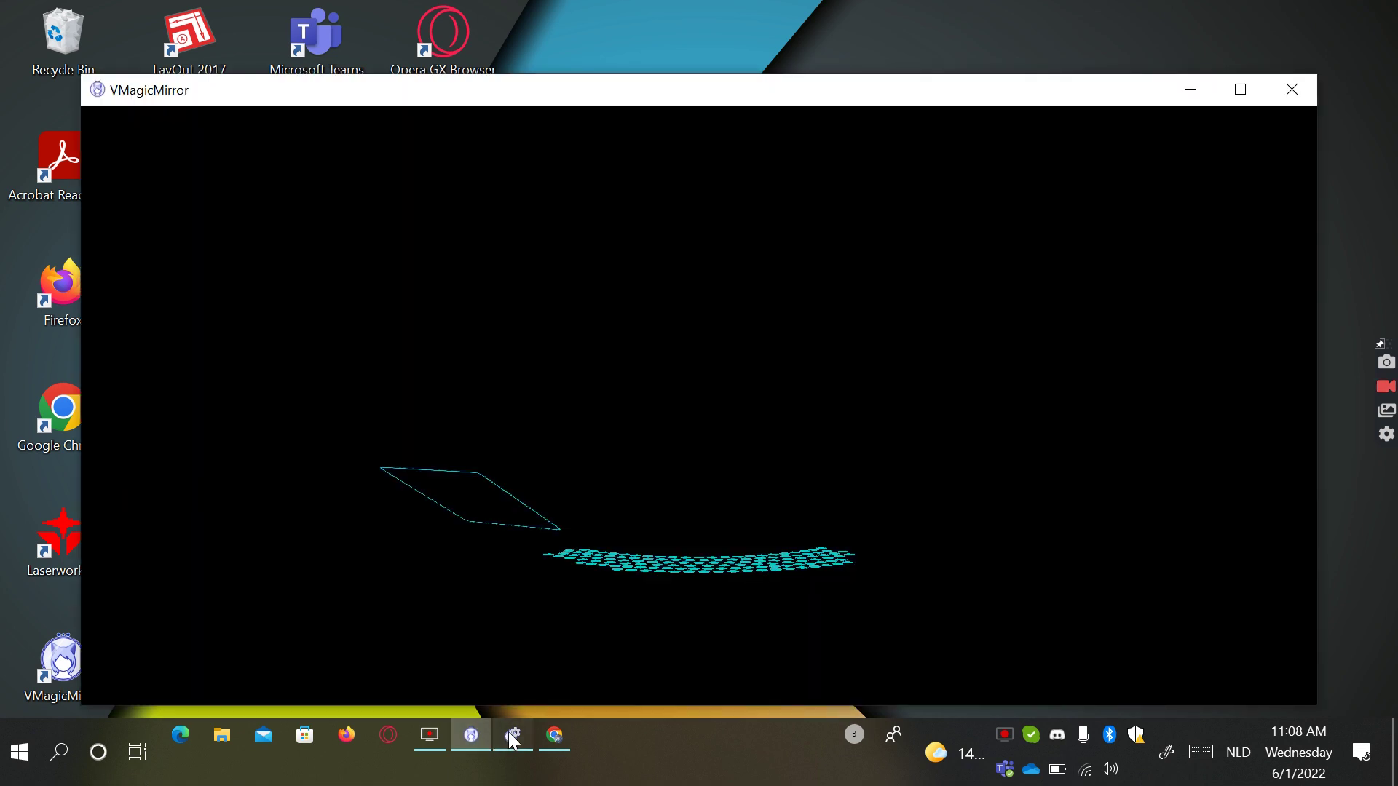
left_click(512, 737)
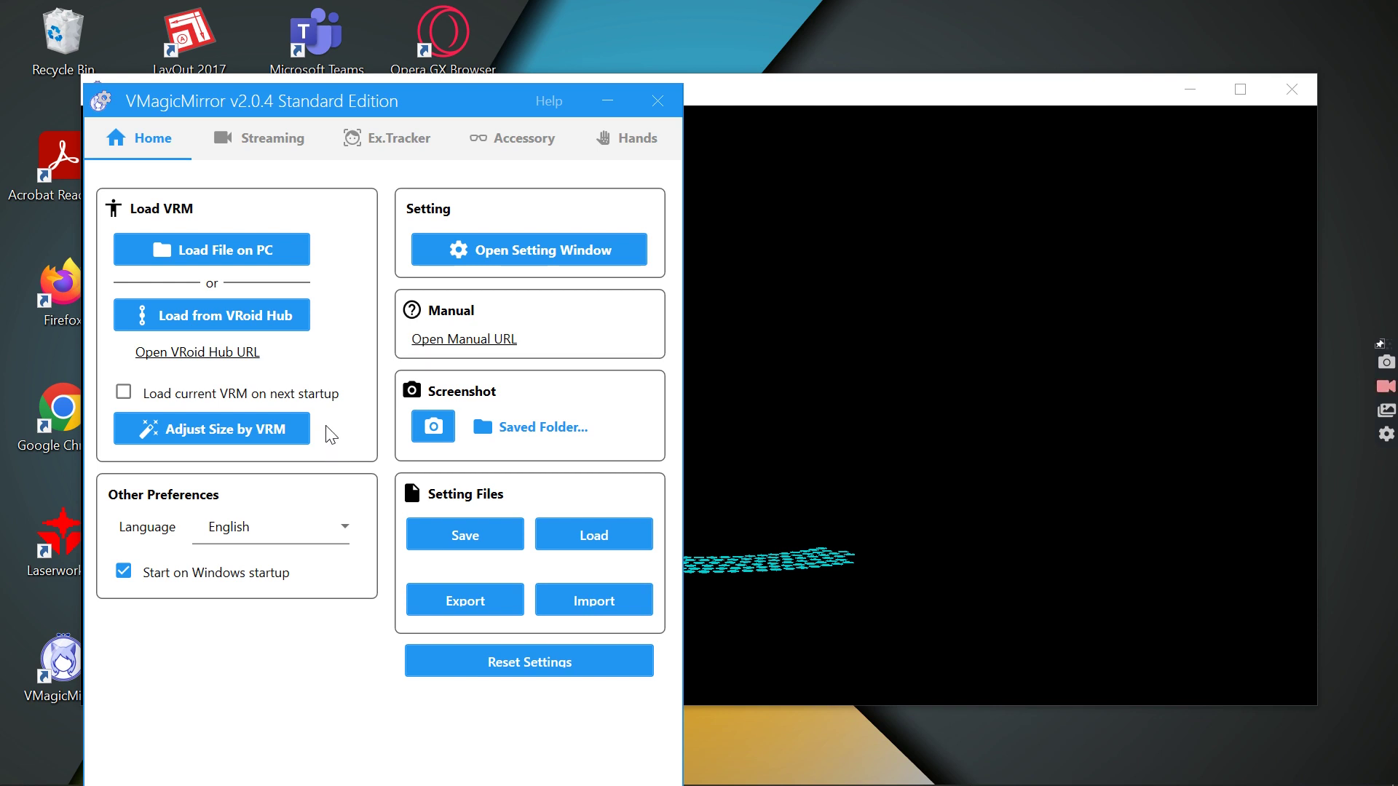
left_click(218, 251)
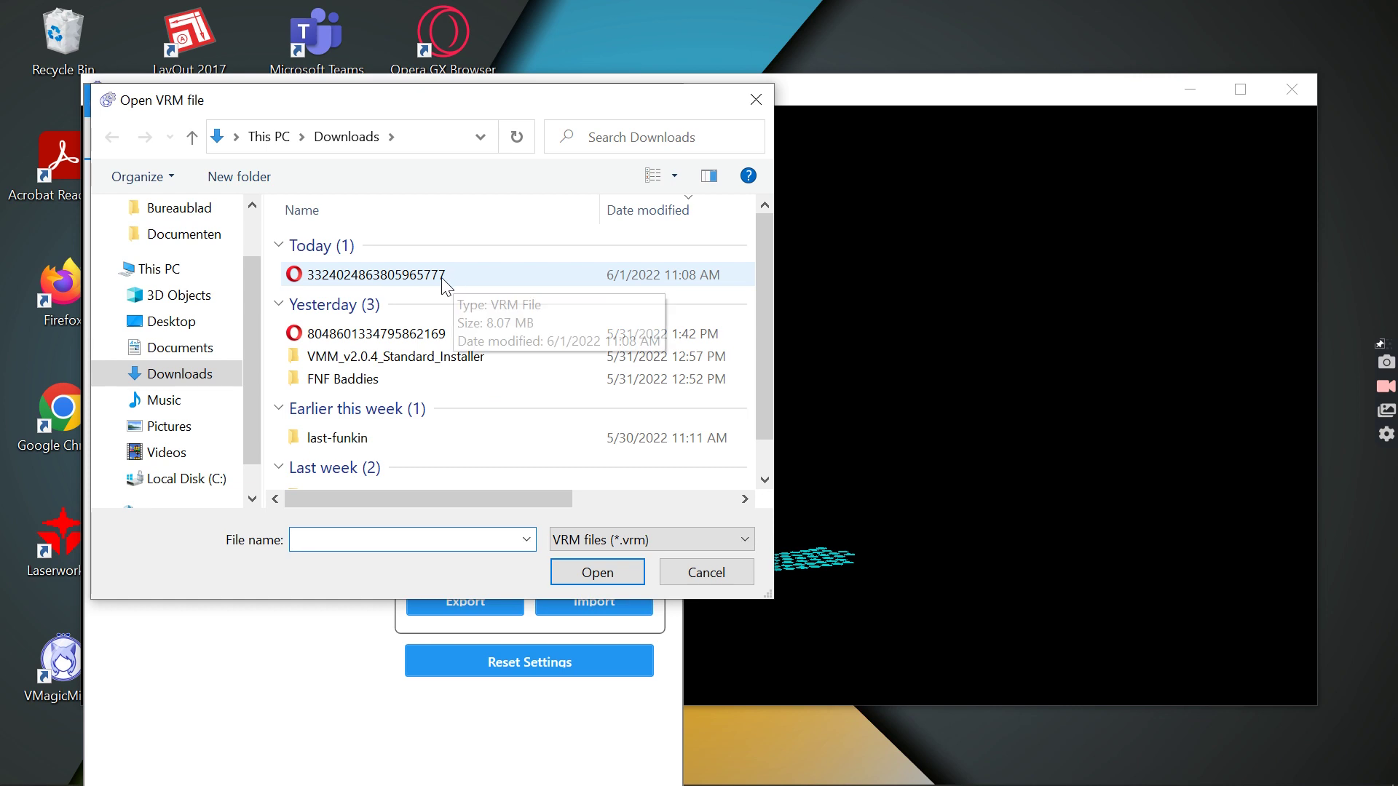
left_click(478, 274)
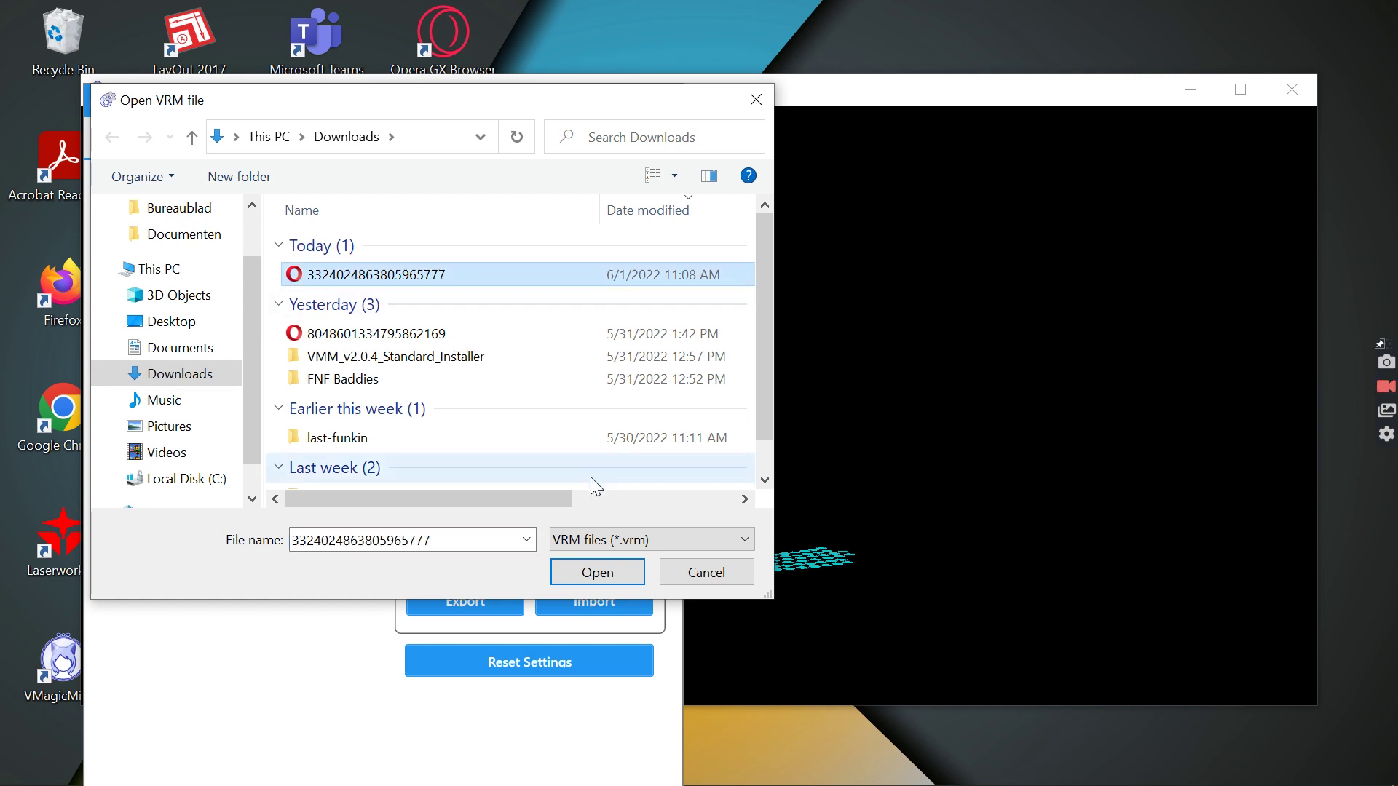
left_click(598, 574)
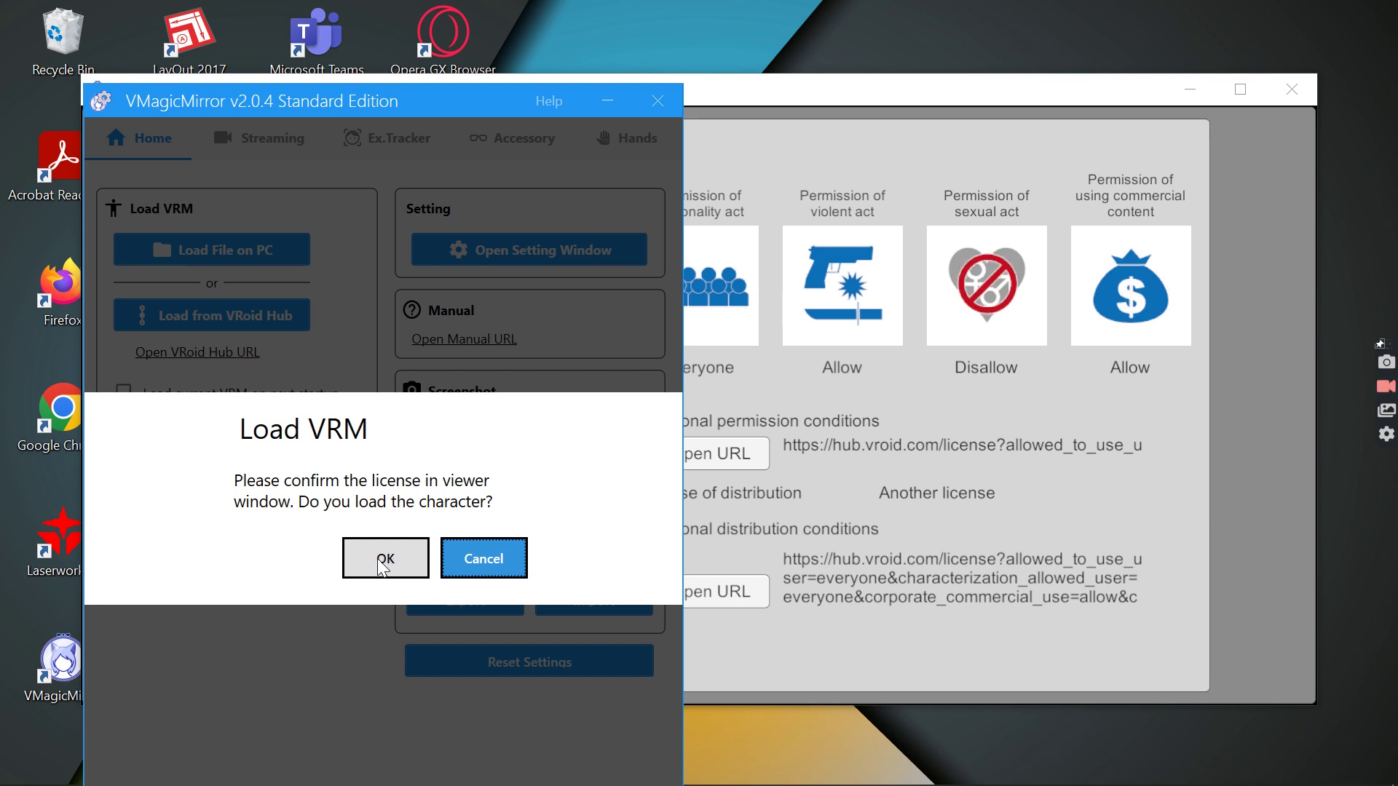
left_click(381, 560)
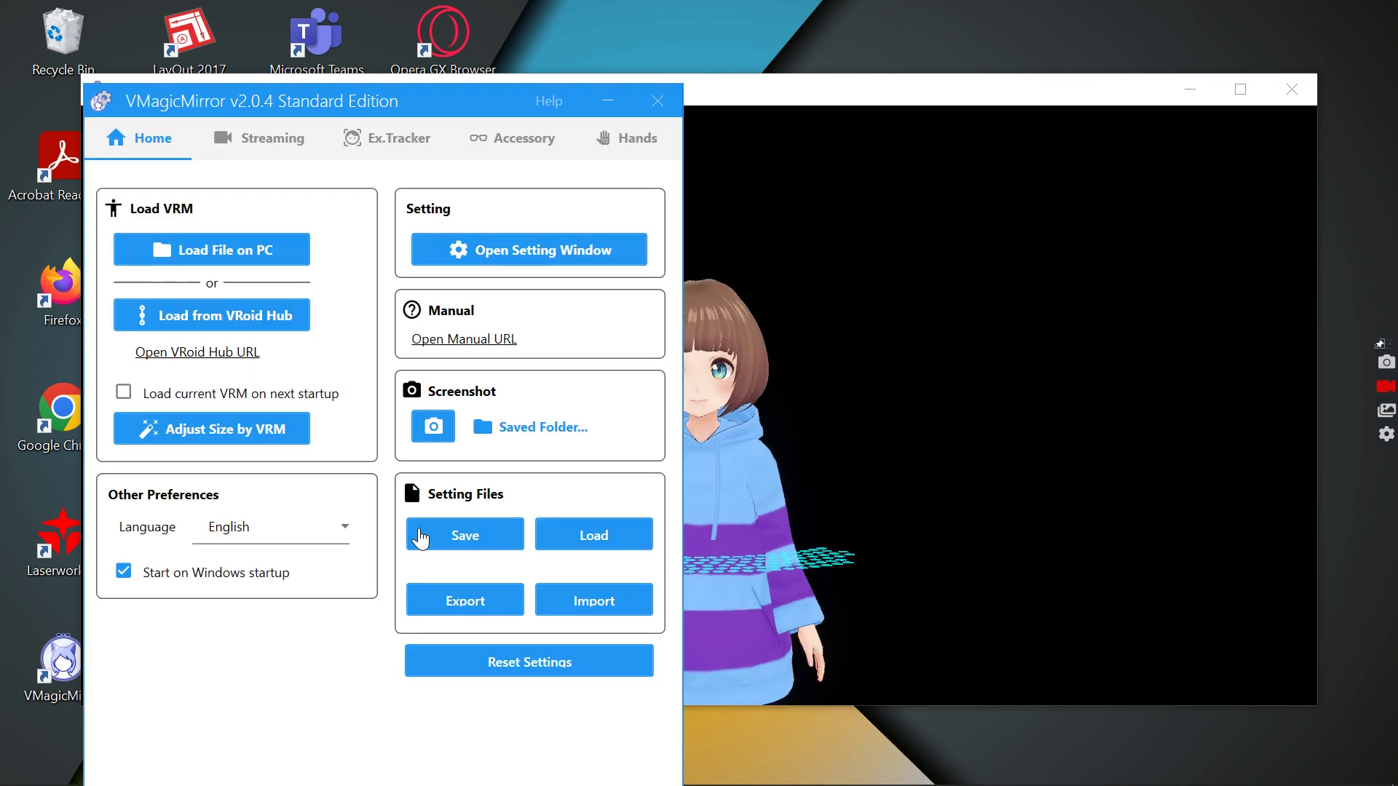
left_click(604, 102)
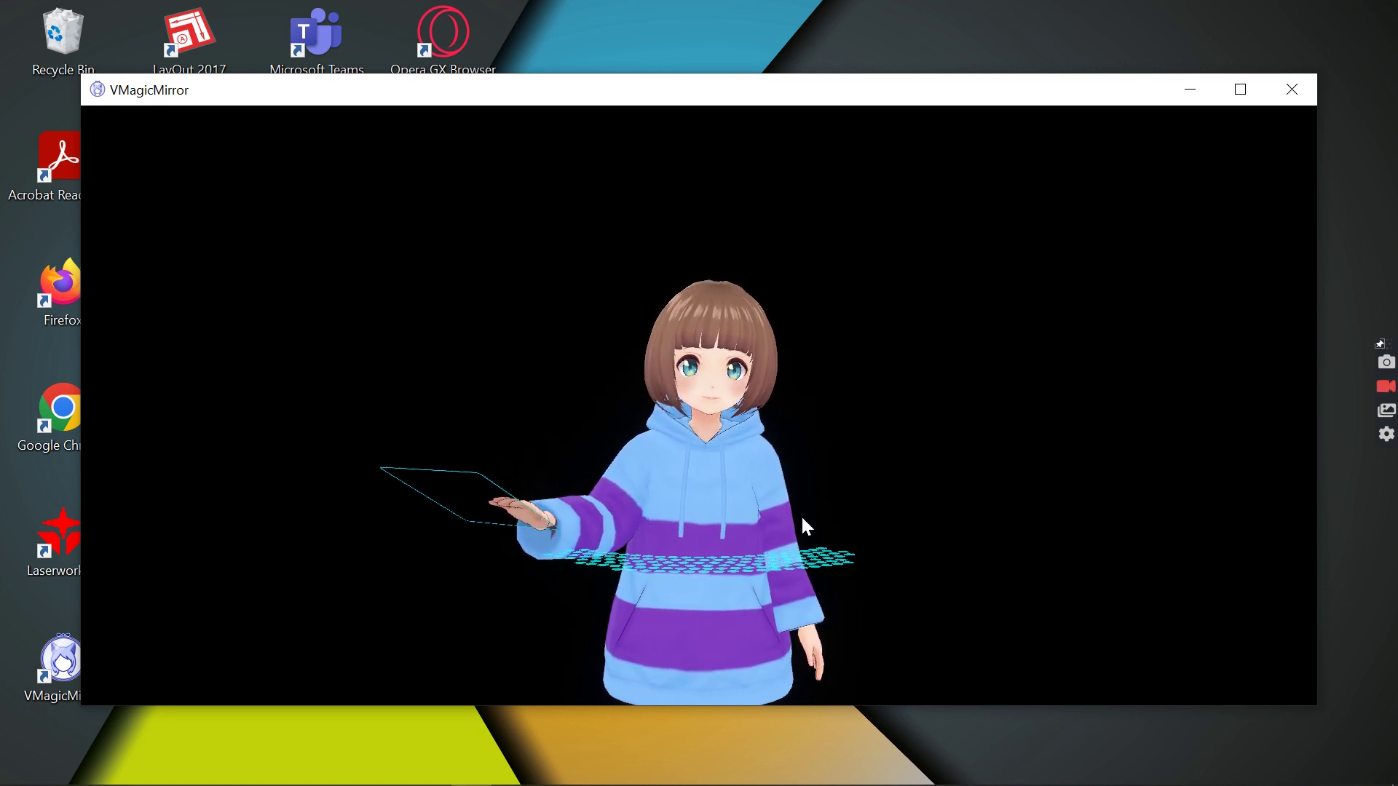
Load the character from saved setting No.1 (sansv2) and minimize the control window to view the avatar
mouse_move(655, 783)
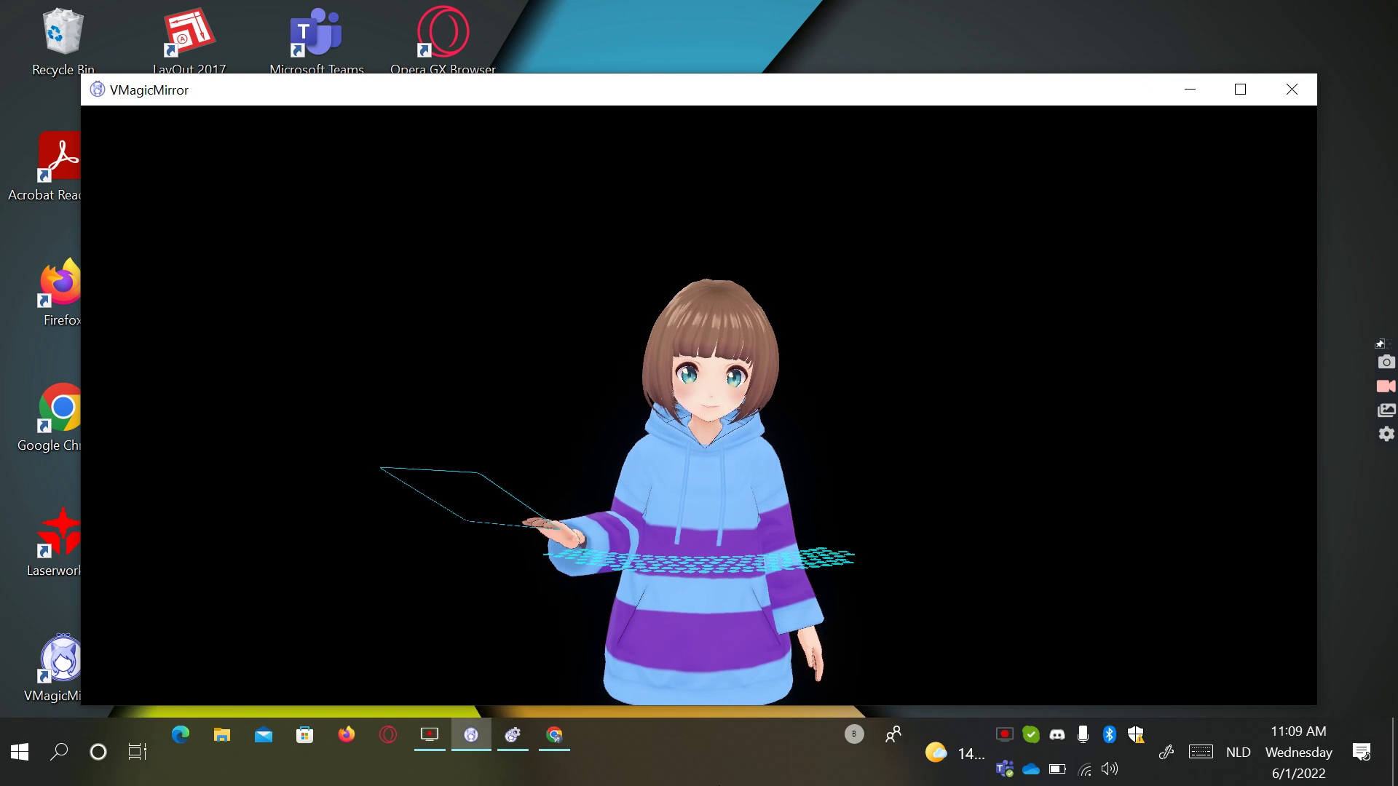
left_click(518, 736)
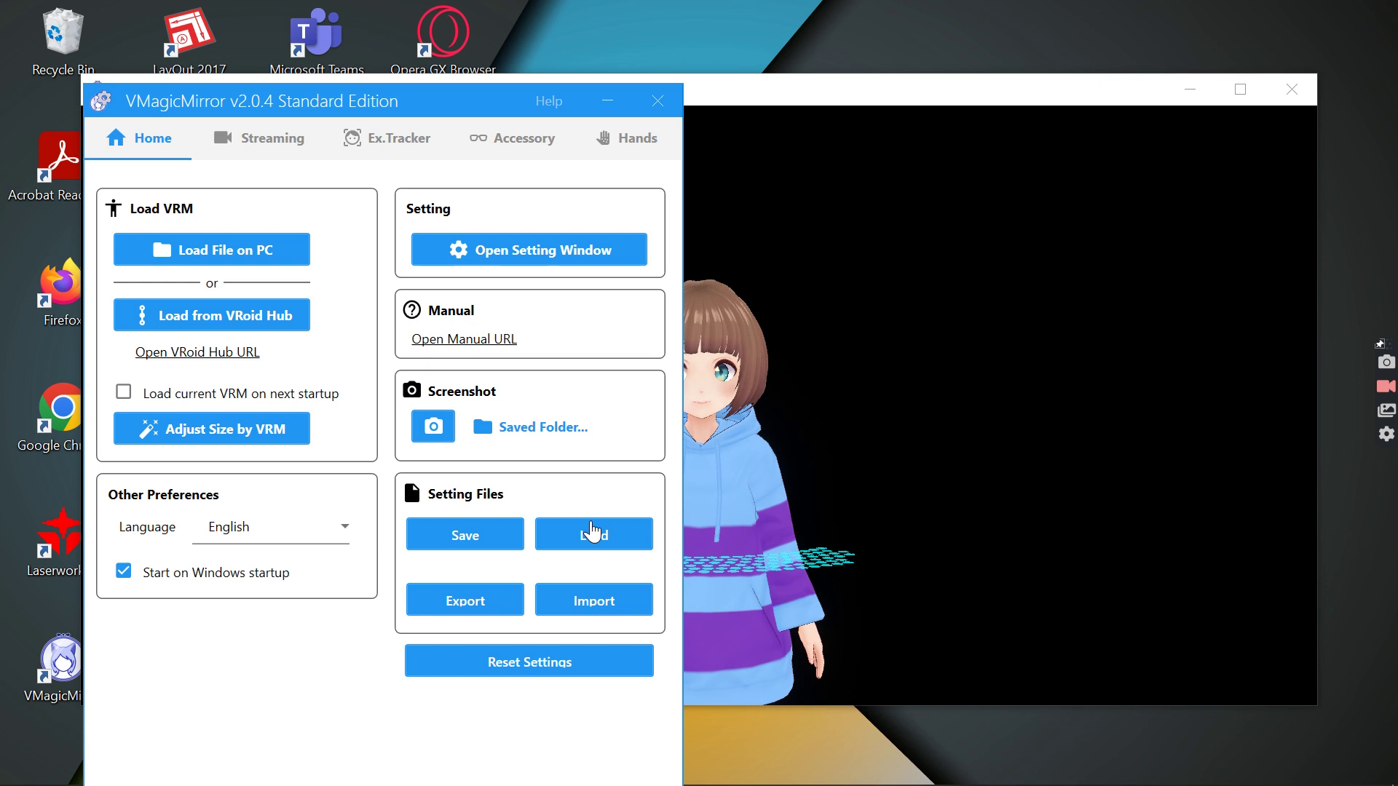
left_click(614, 534)
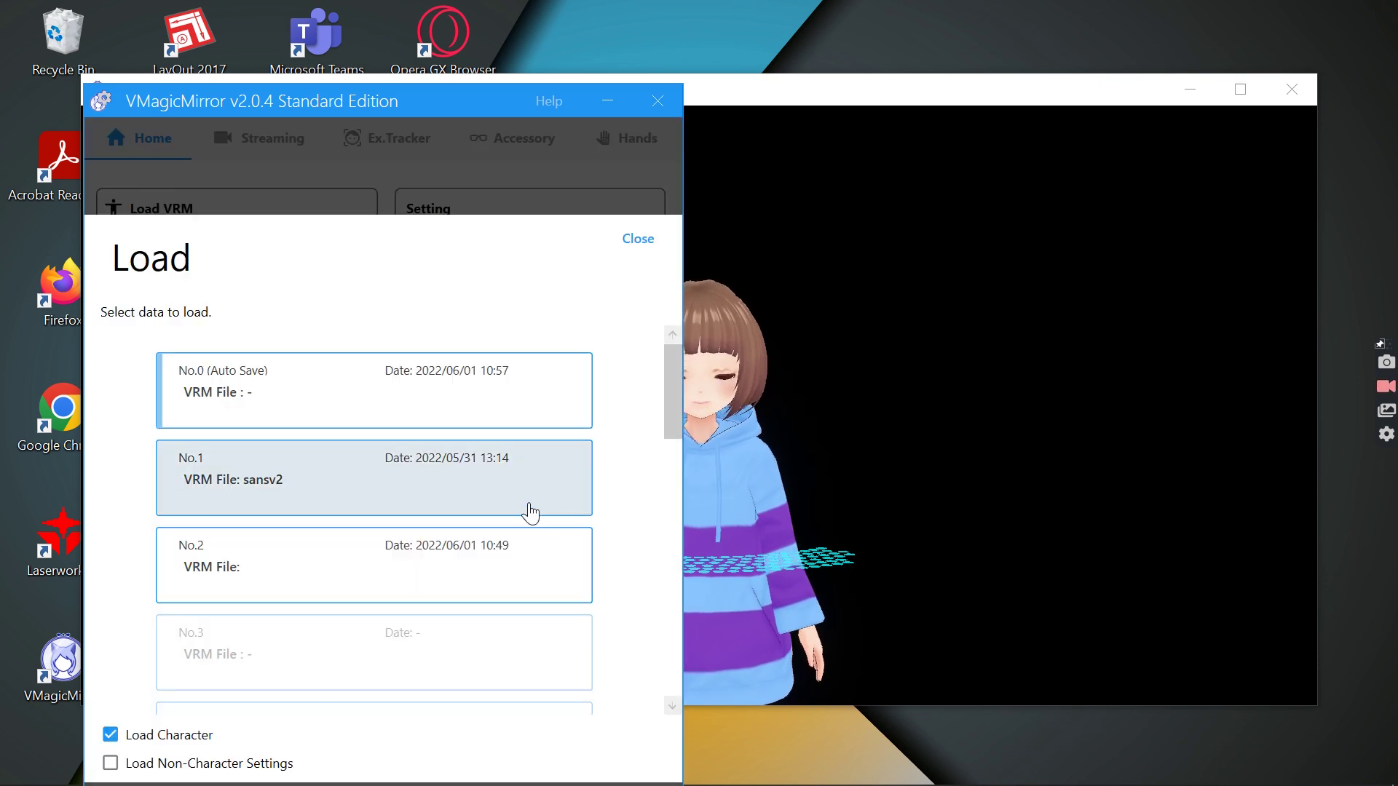
left_click(380, 486)
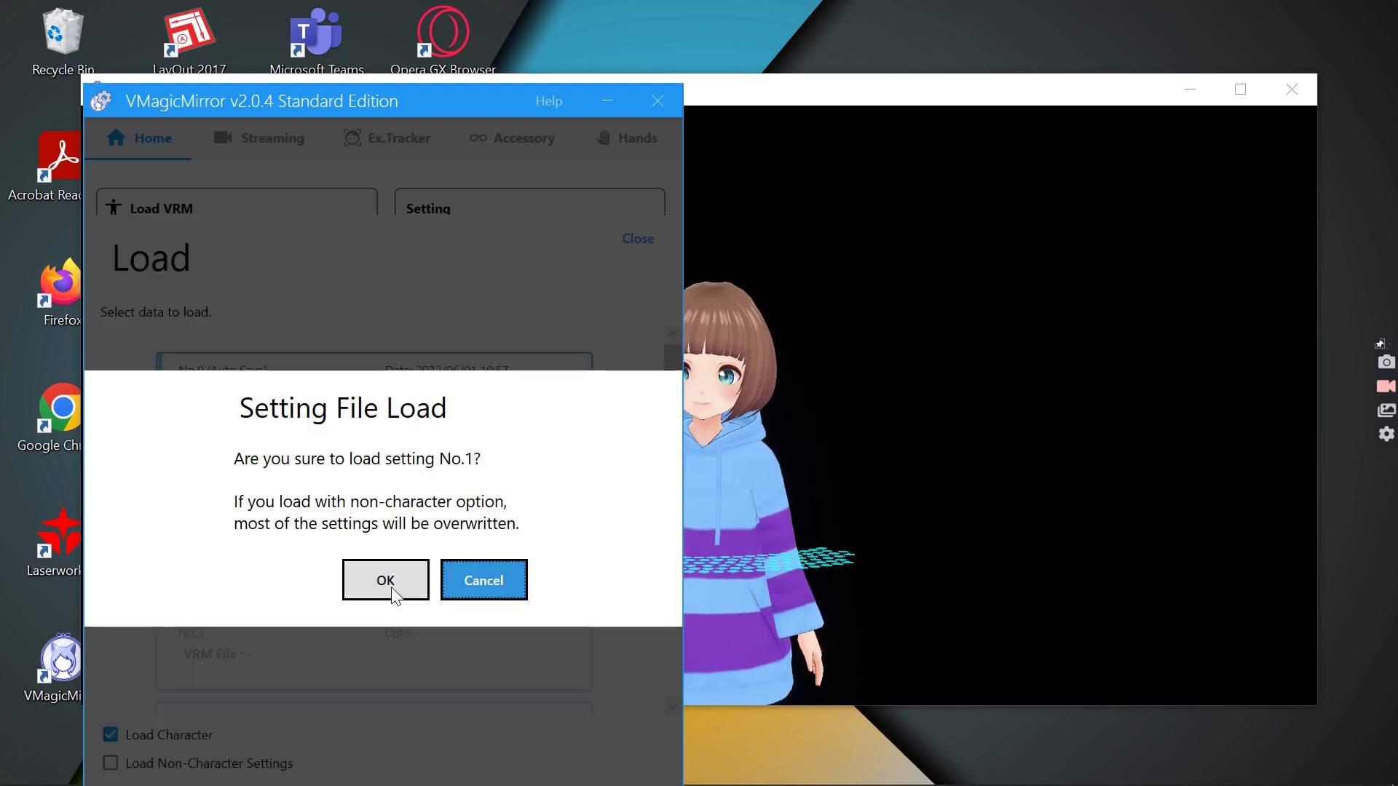
left_click(385, 575)
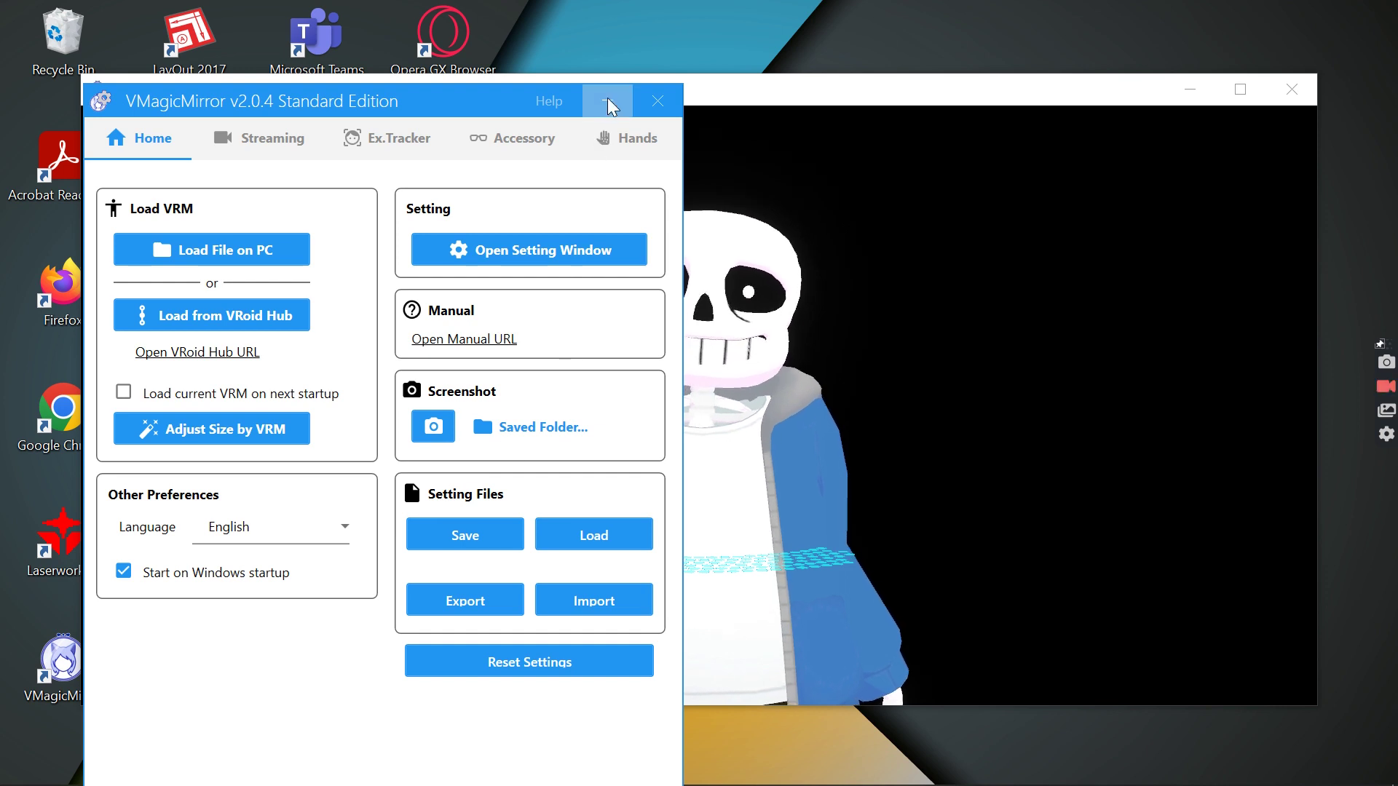
left_click(609, 102)
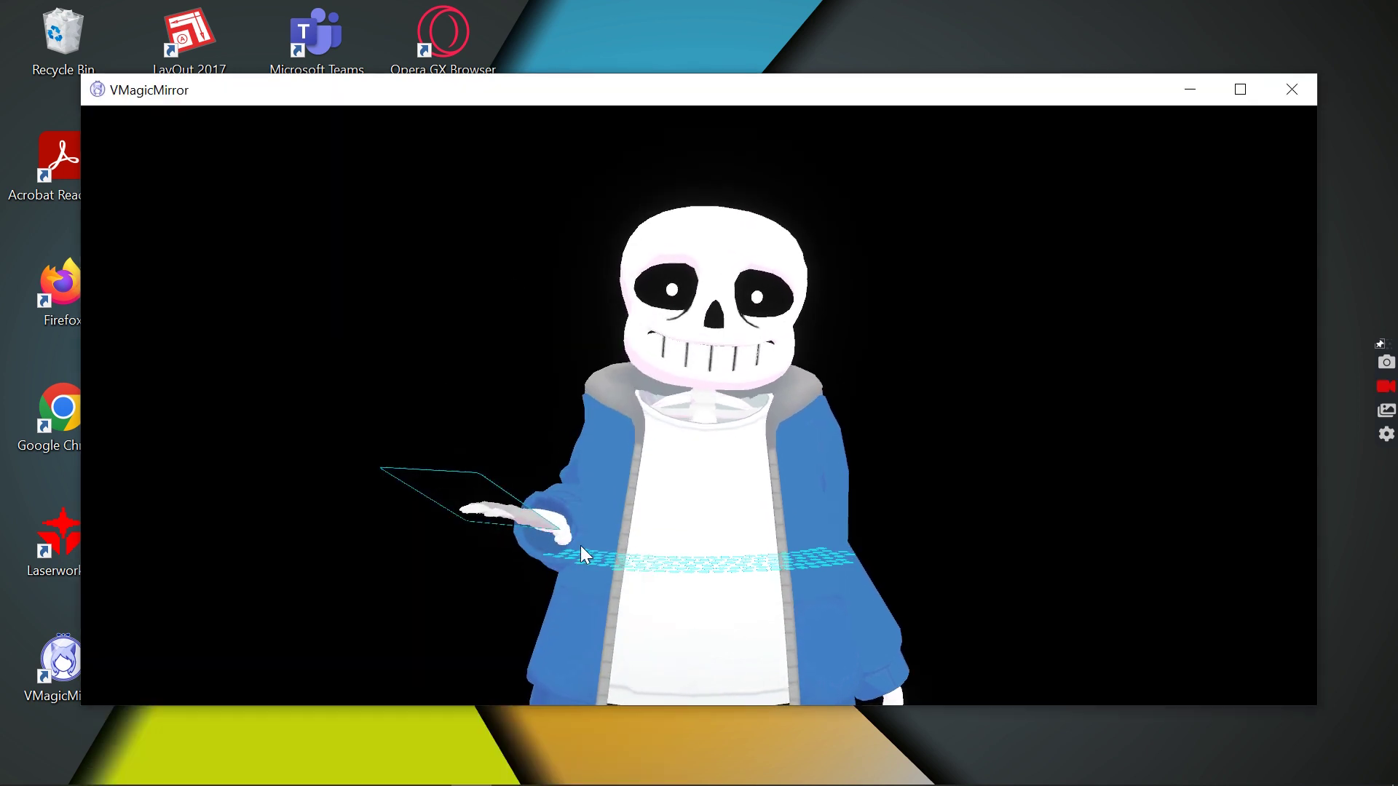